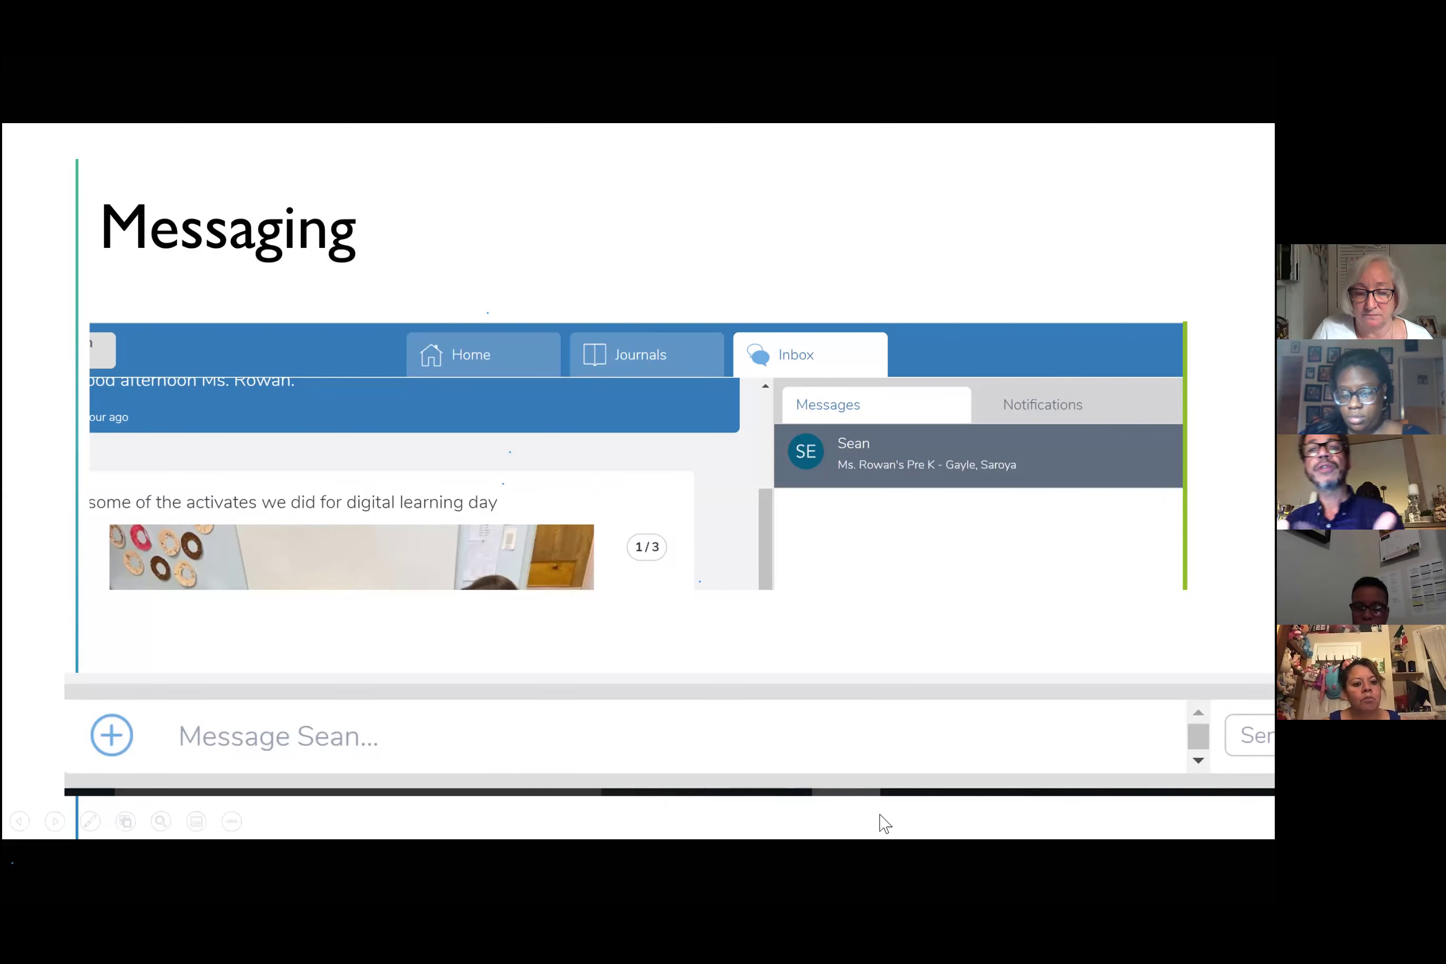
Open the Seesaw family feed linked on the Tour of the Family App slide and browse its student posts.
click(1039, 851)
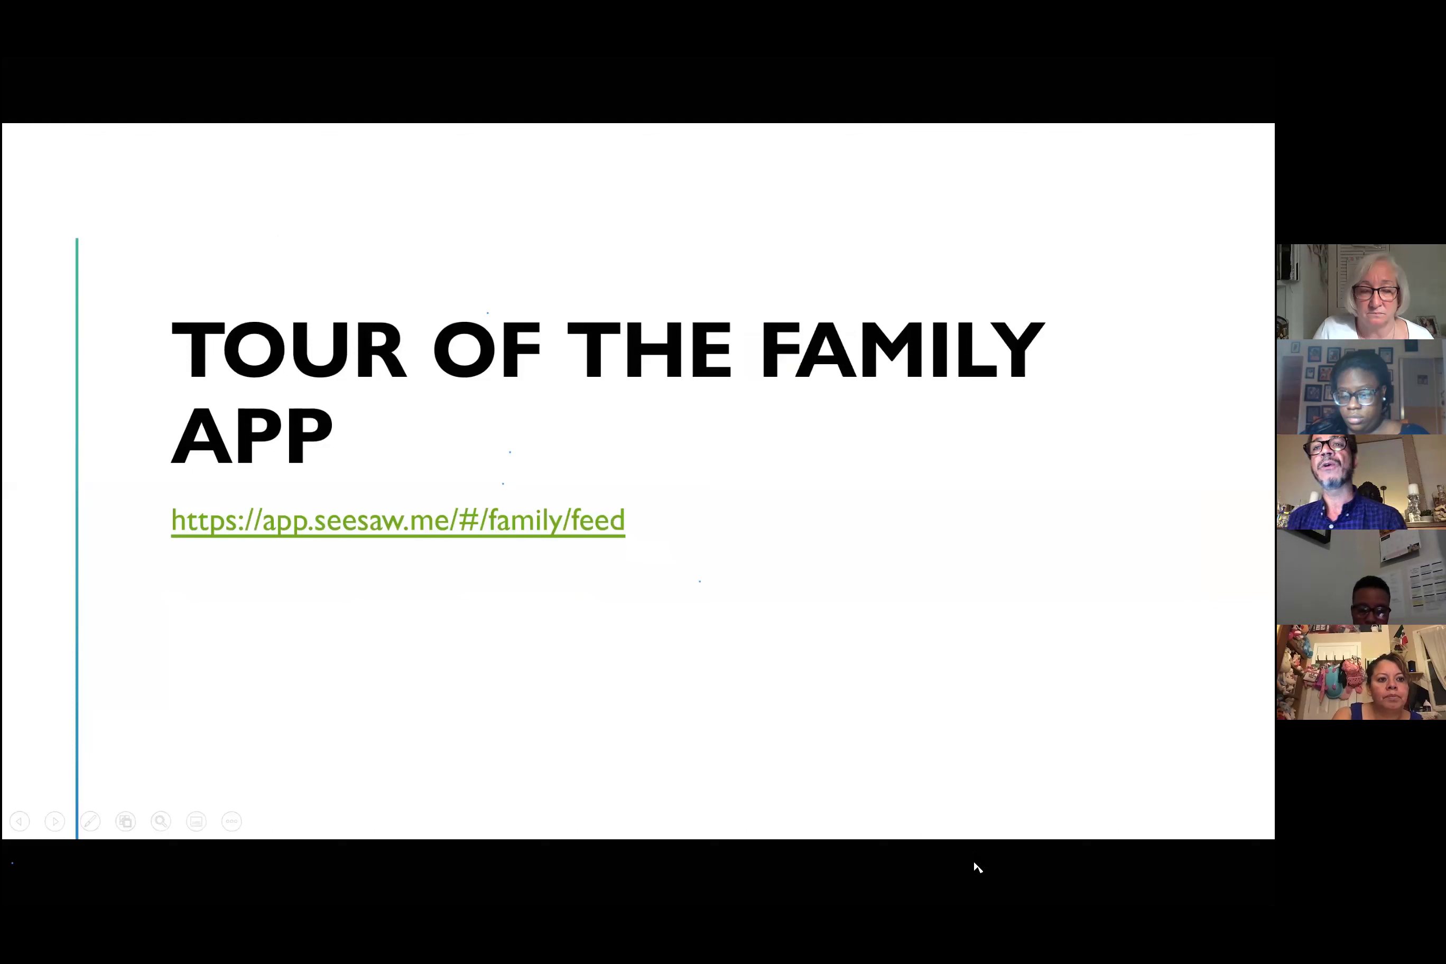
click(570, 520)
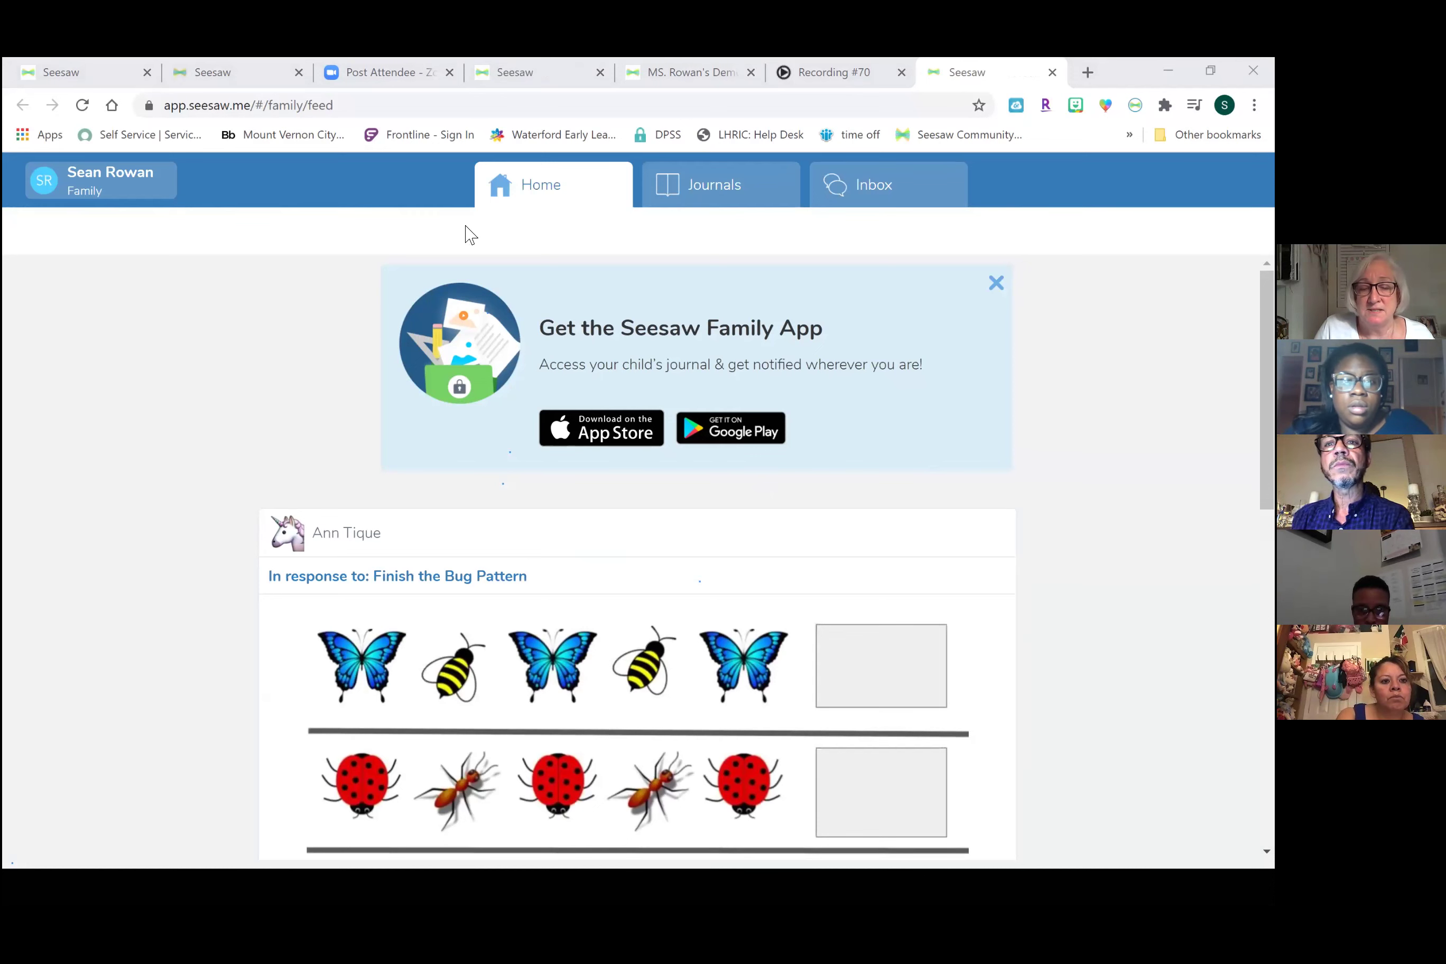
scroll(694, 496, down, 10)
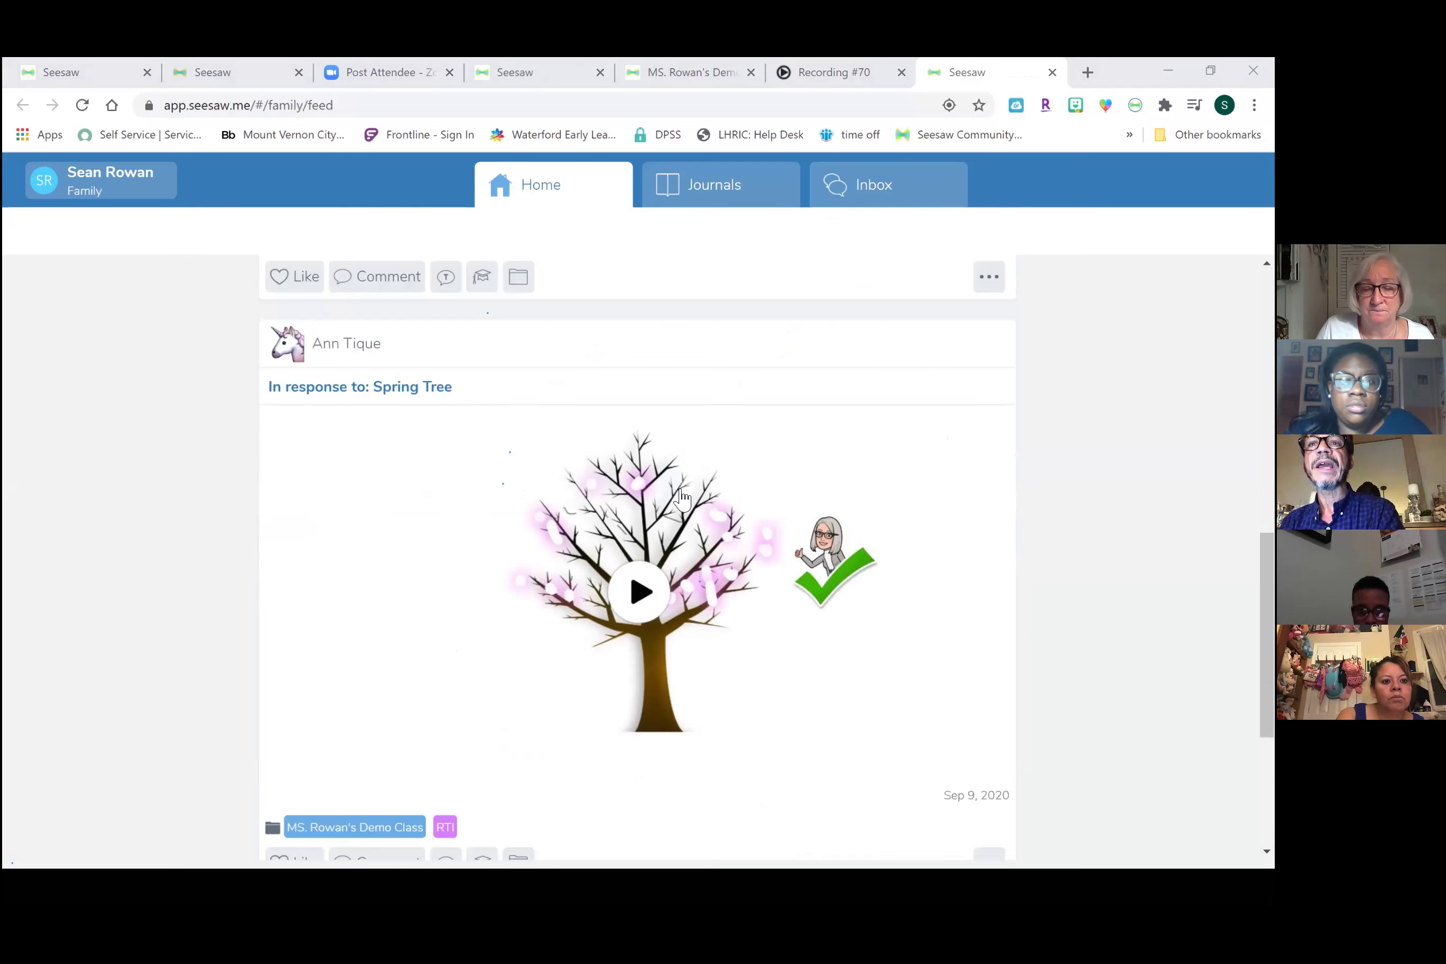
scroll(682, 497, up, 10)
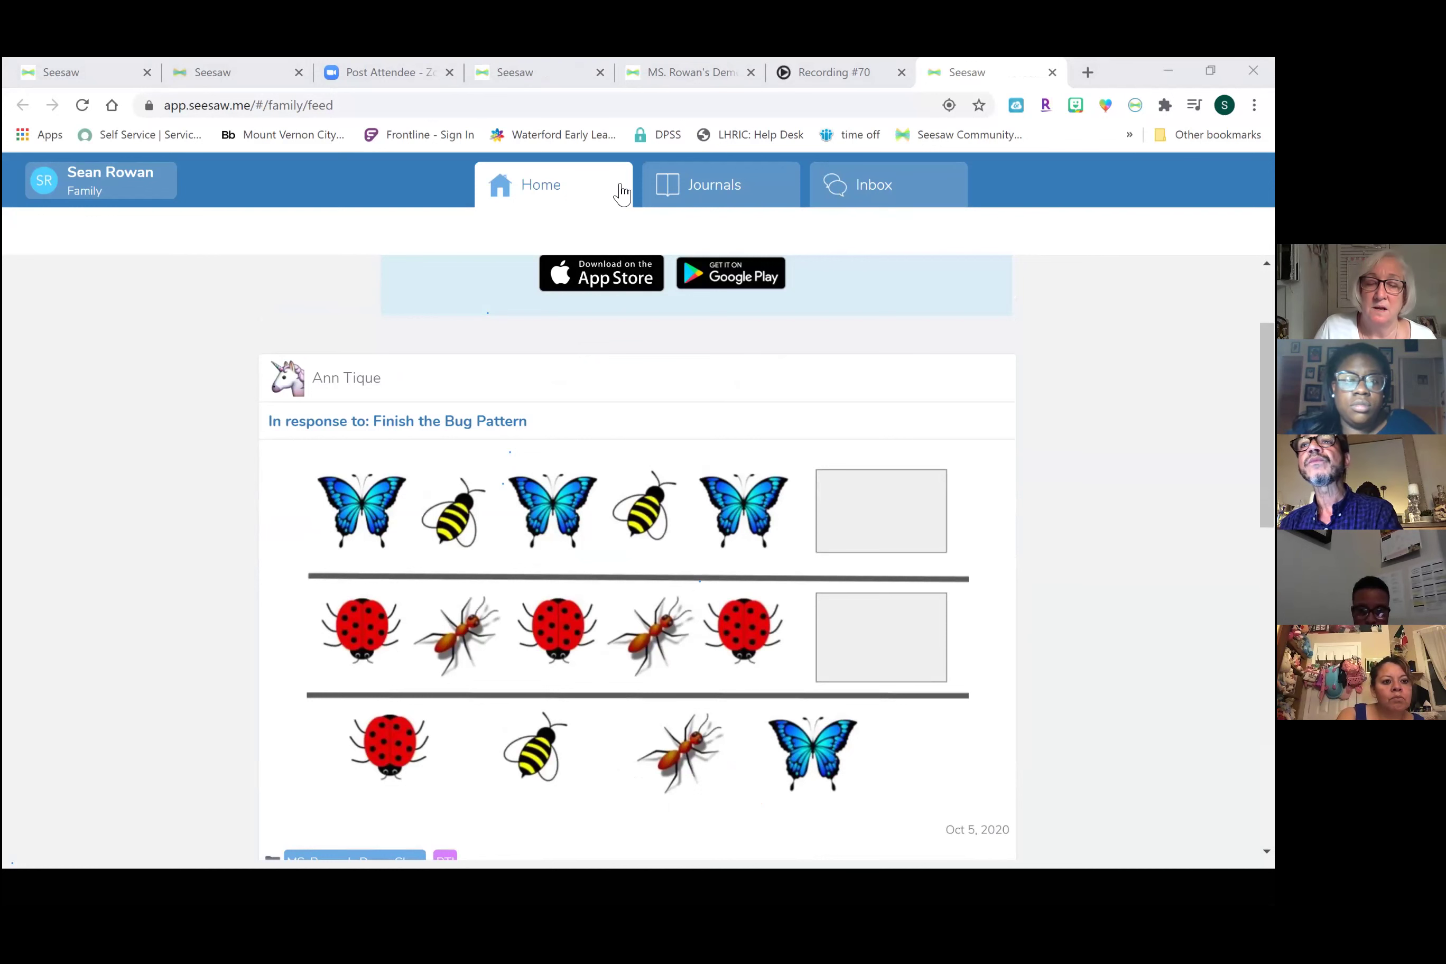
View the family account's journals and inbox, and open its account menu.
click(731, 185)
click(731, 185)
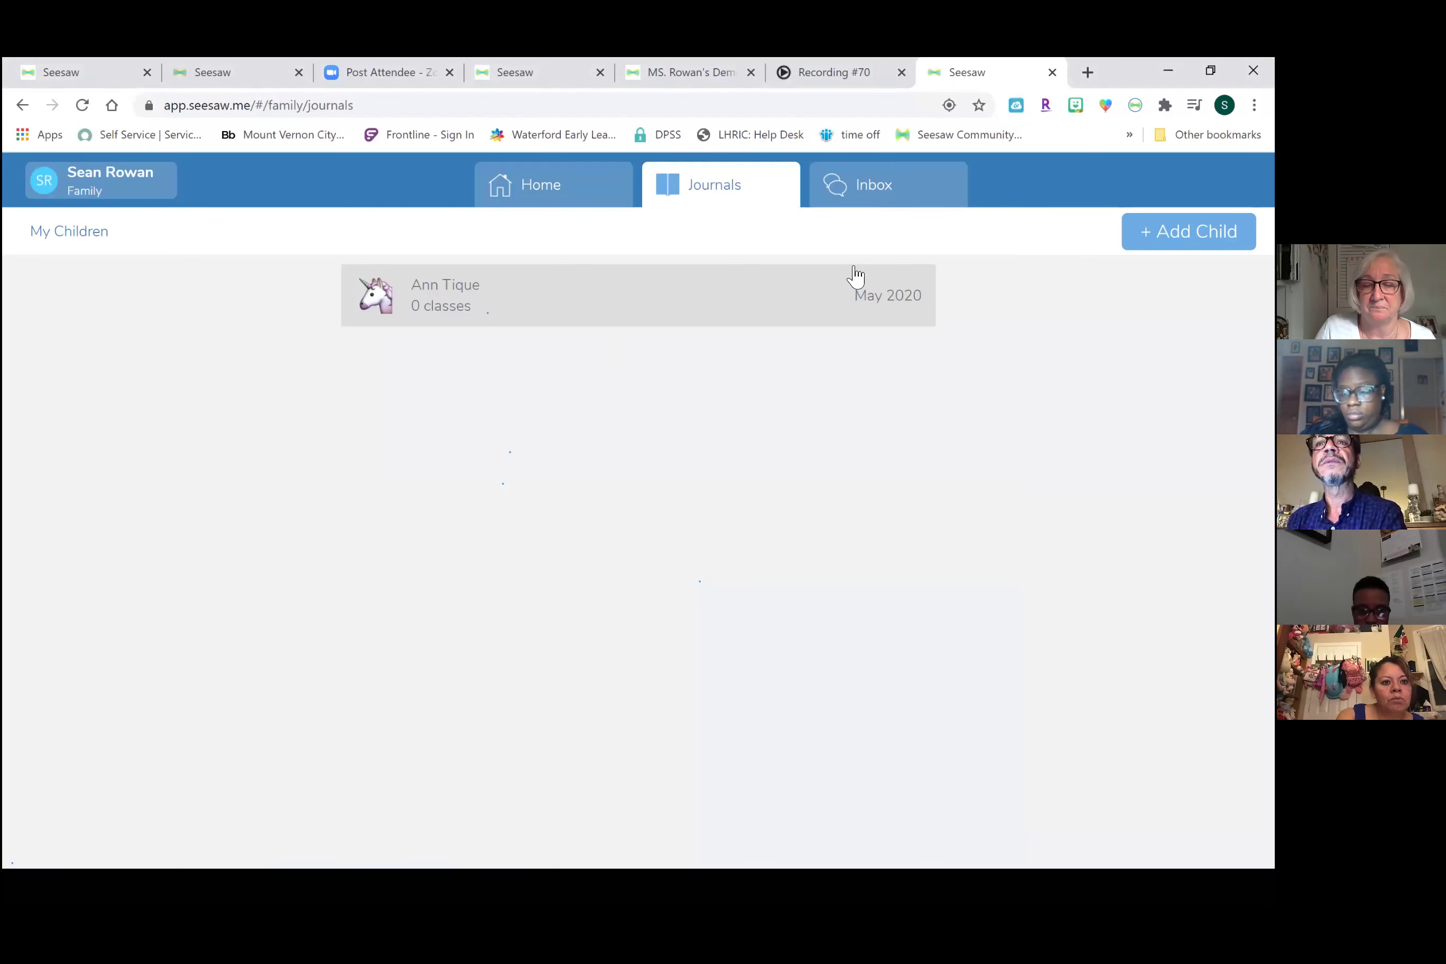
click(866, 198)
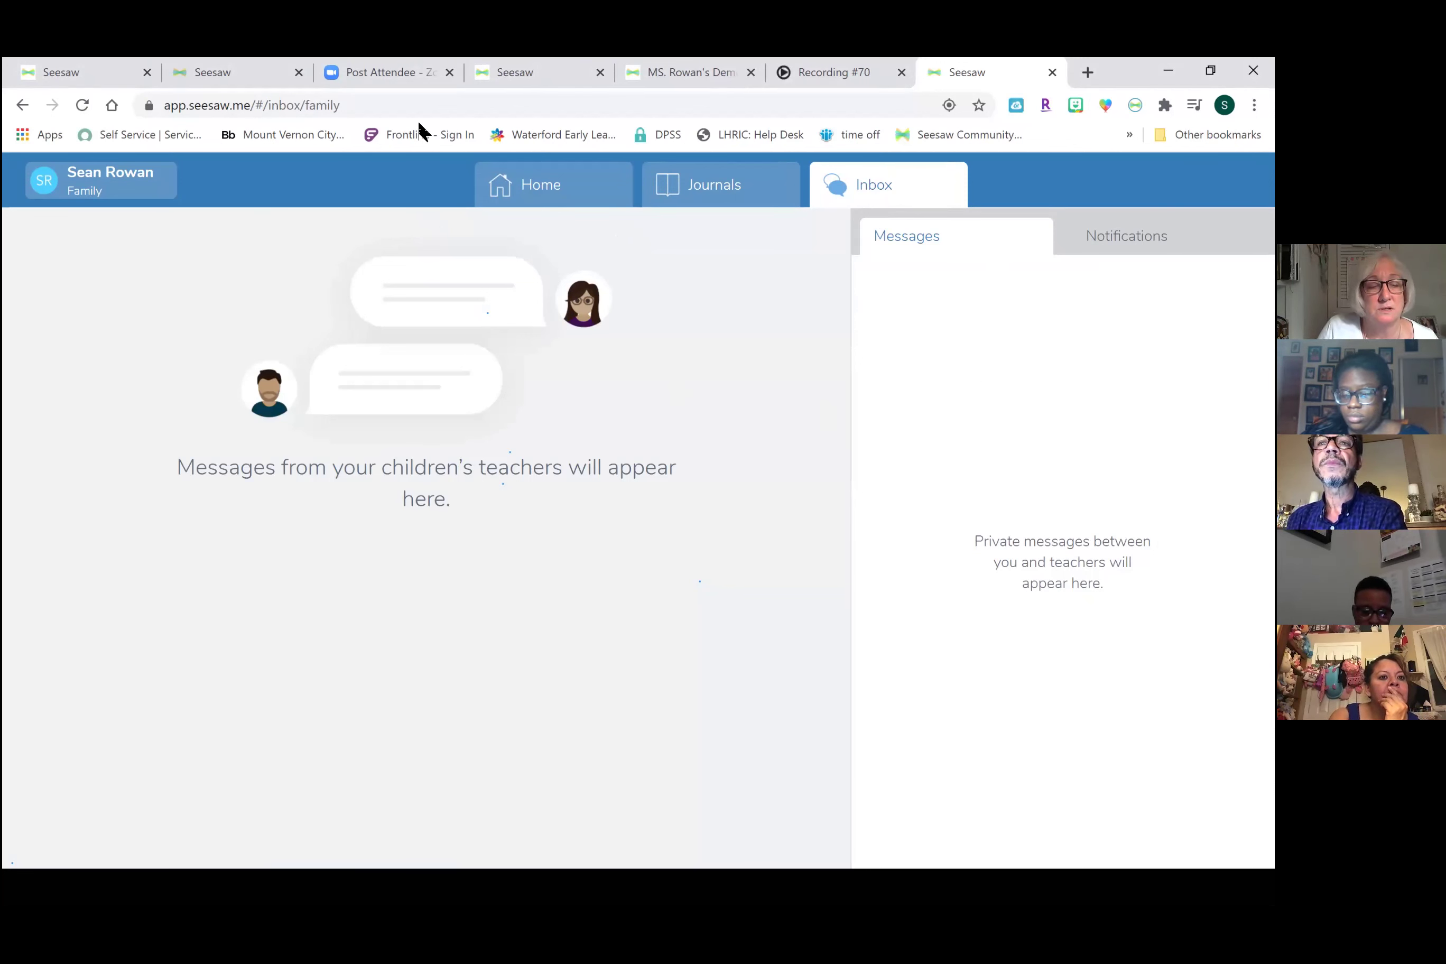
click(141, 183)
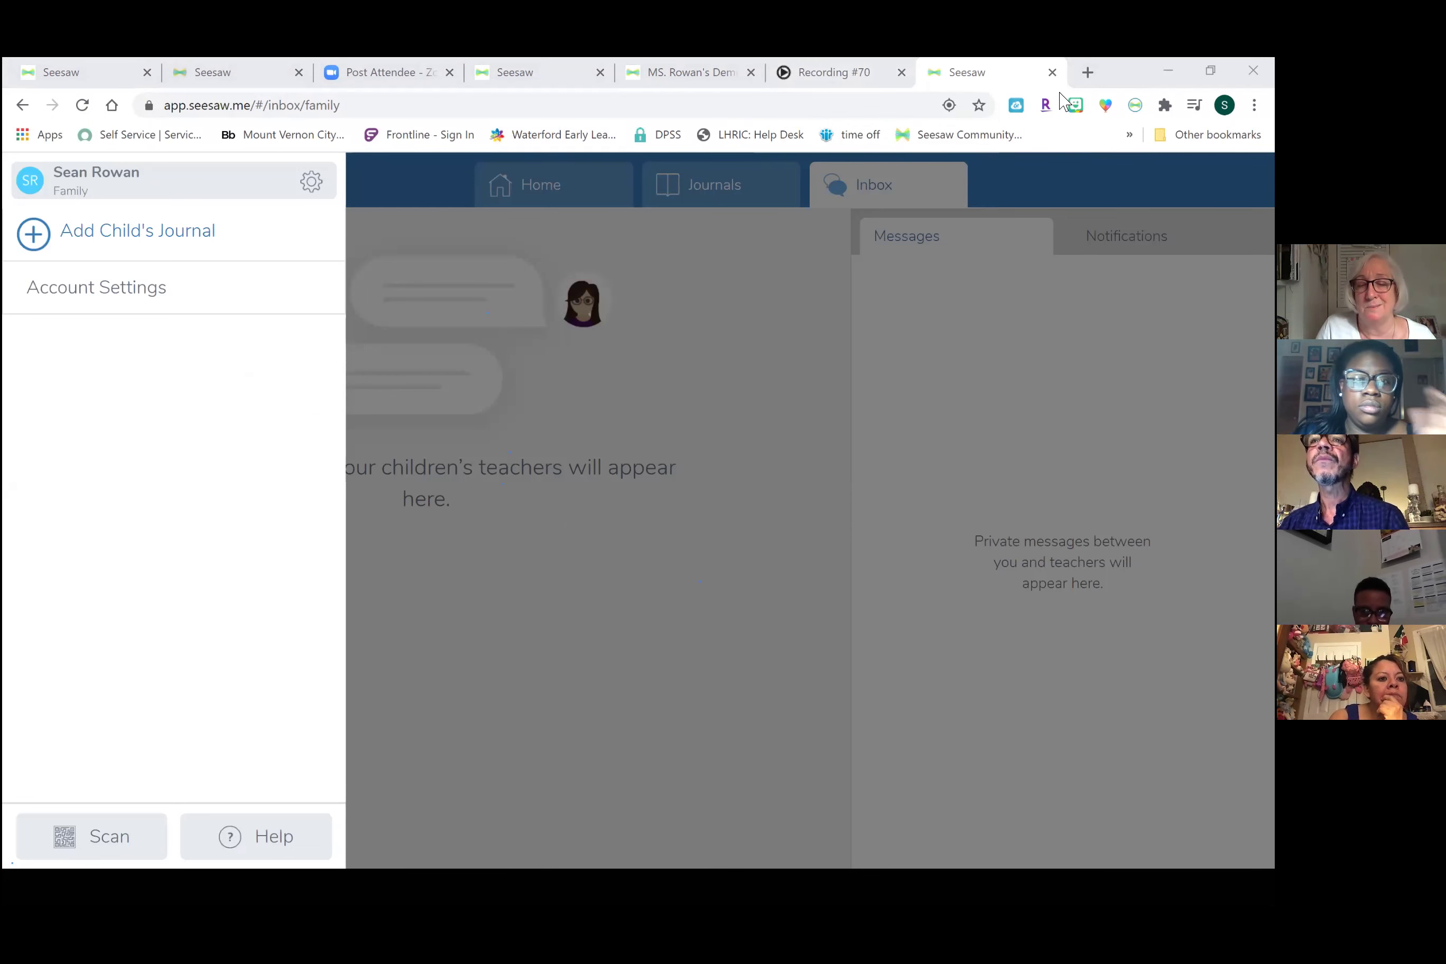
Switch to the browser tab with MS. Rowan's Demo Class and sign out of the teacher account.
click(1082, 80)
click(1082, 75)
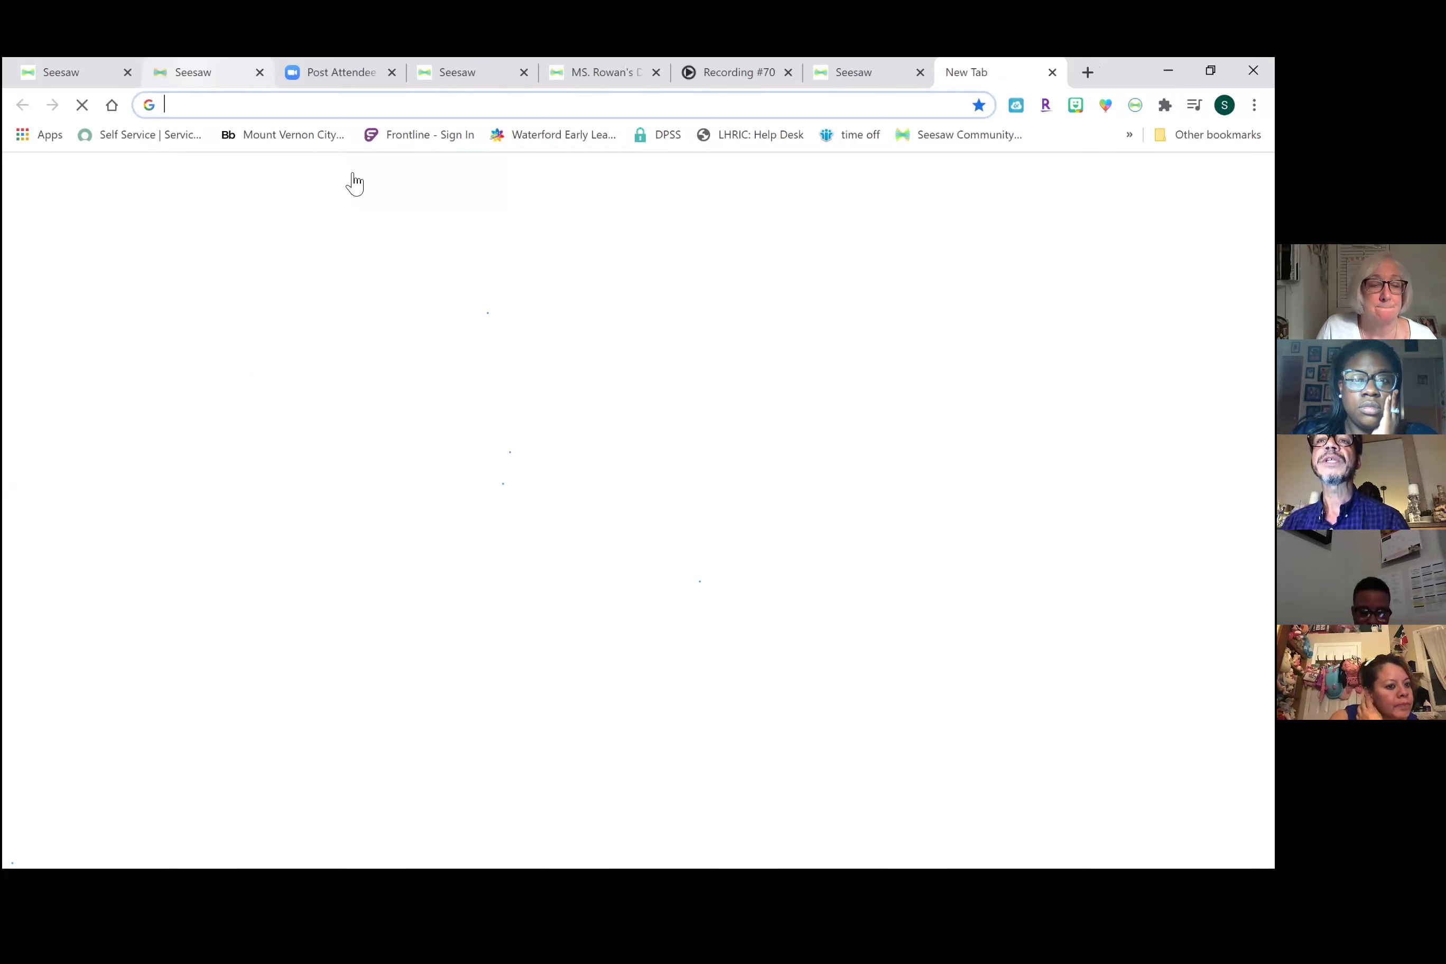
click(193, 72)
click(467, 84)
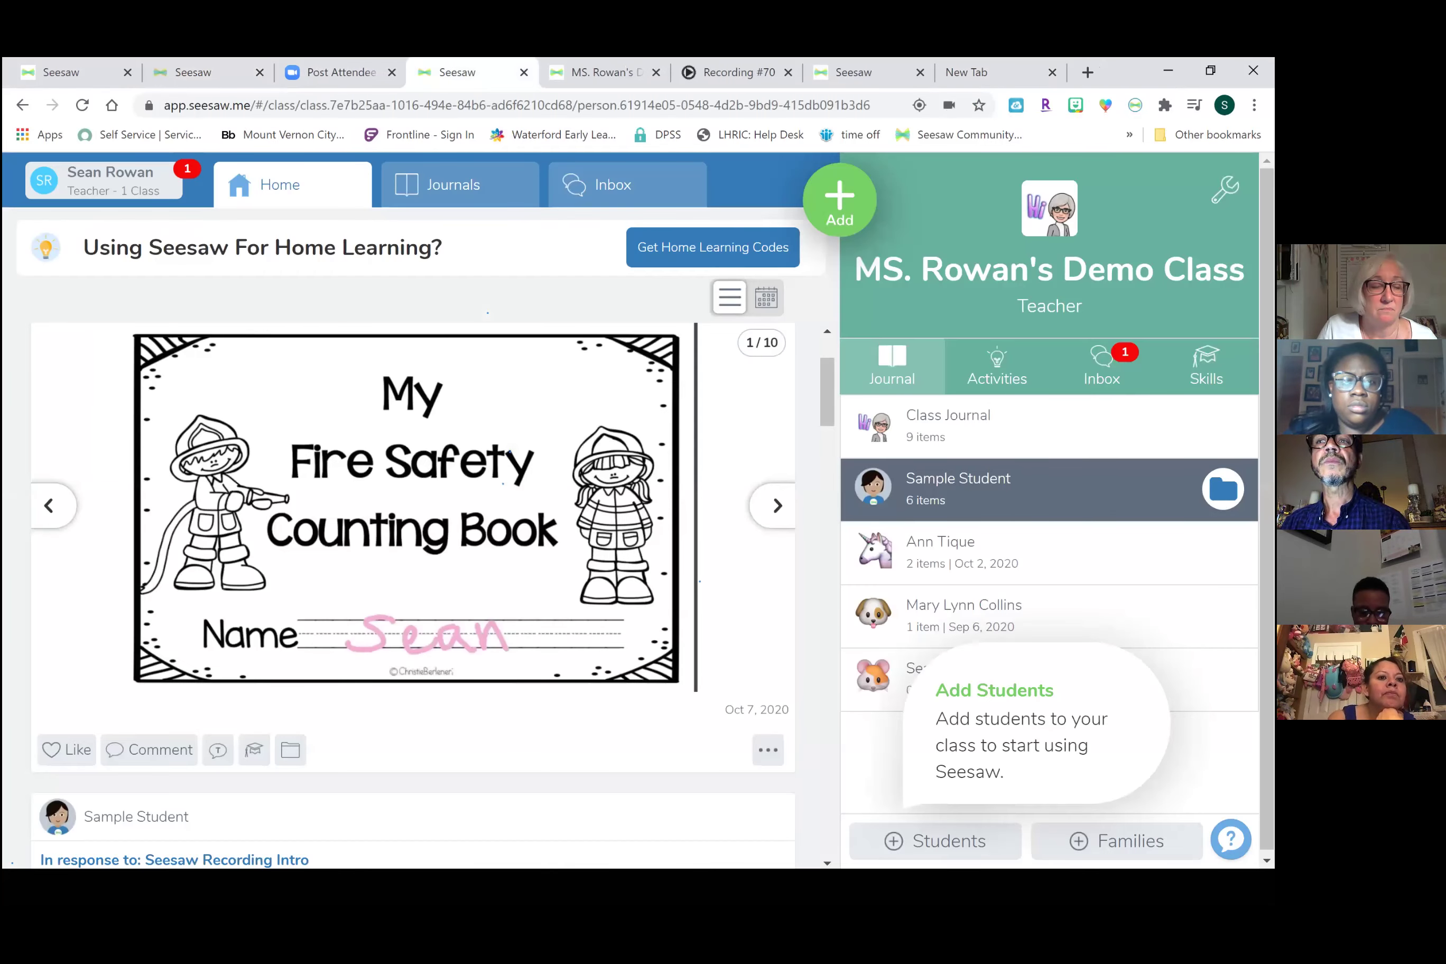
click(110, 180)
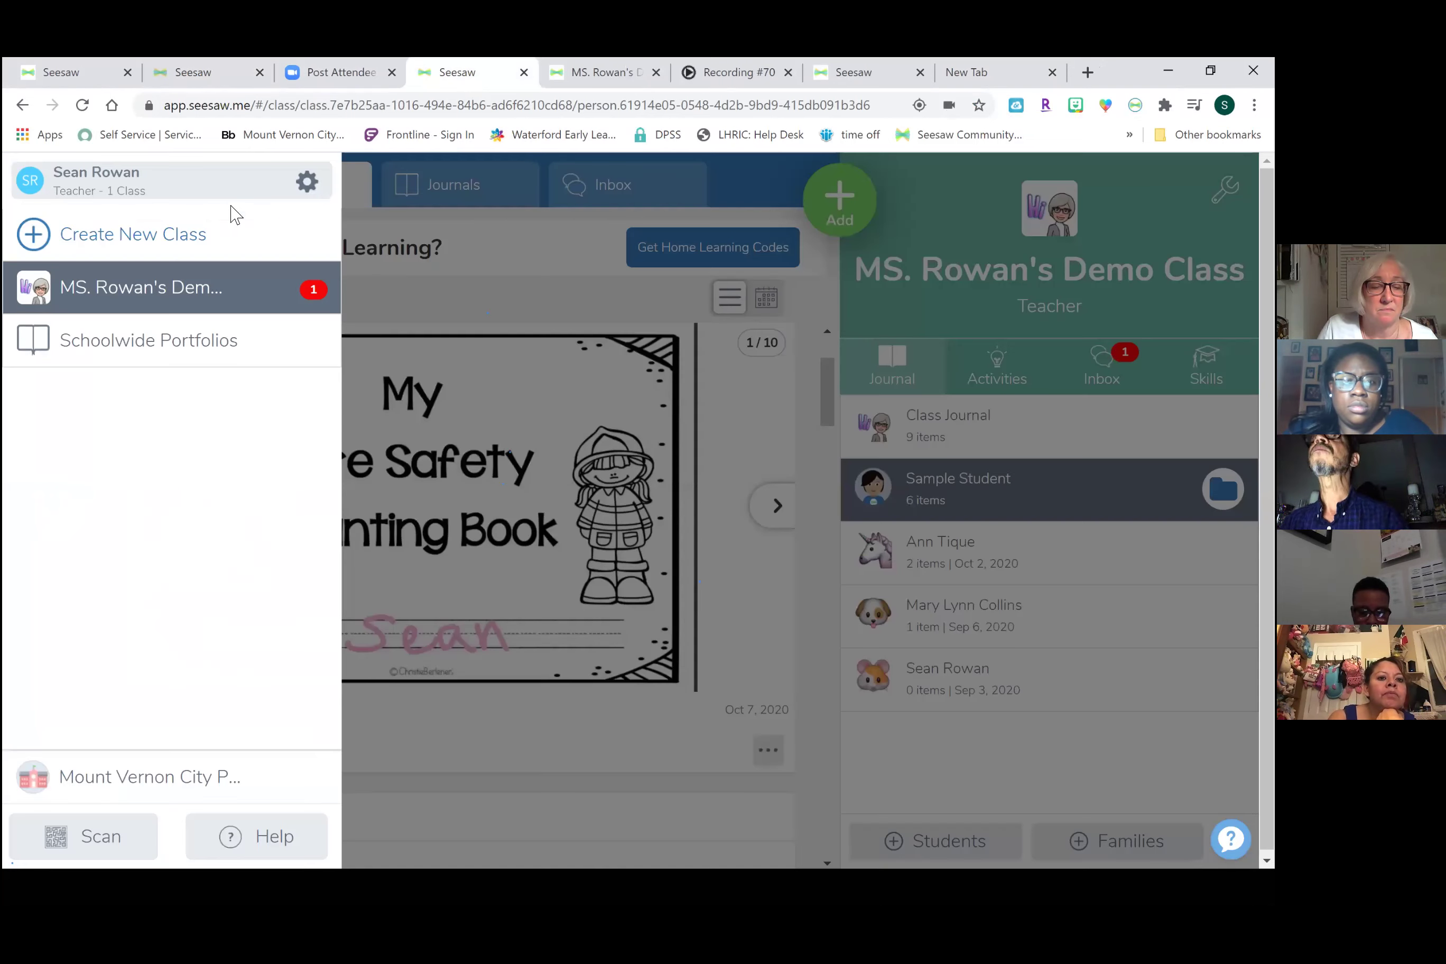
click(322, 180)
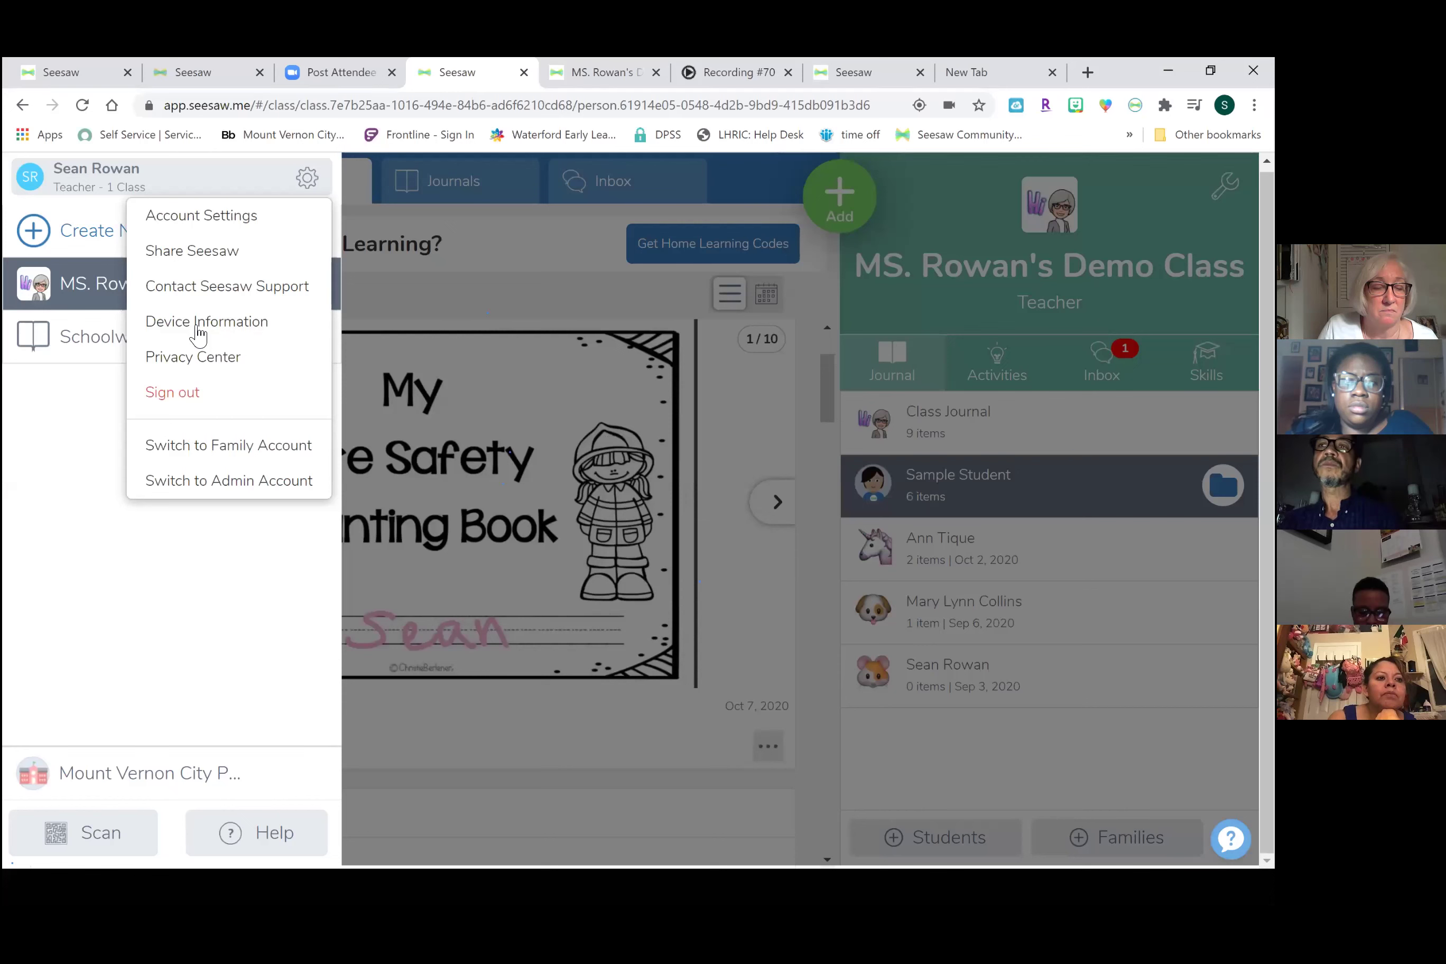
click(167, 393)
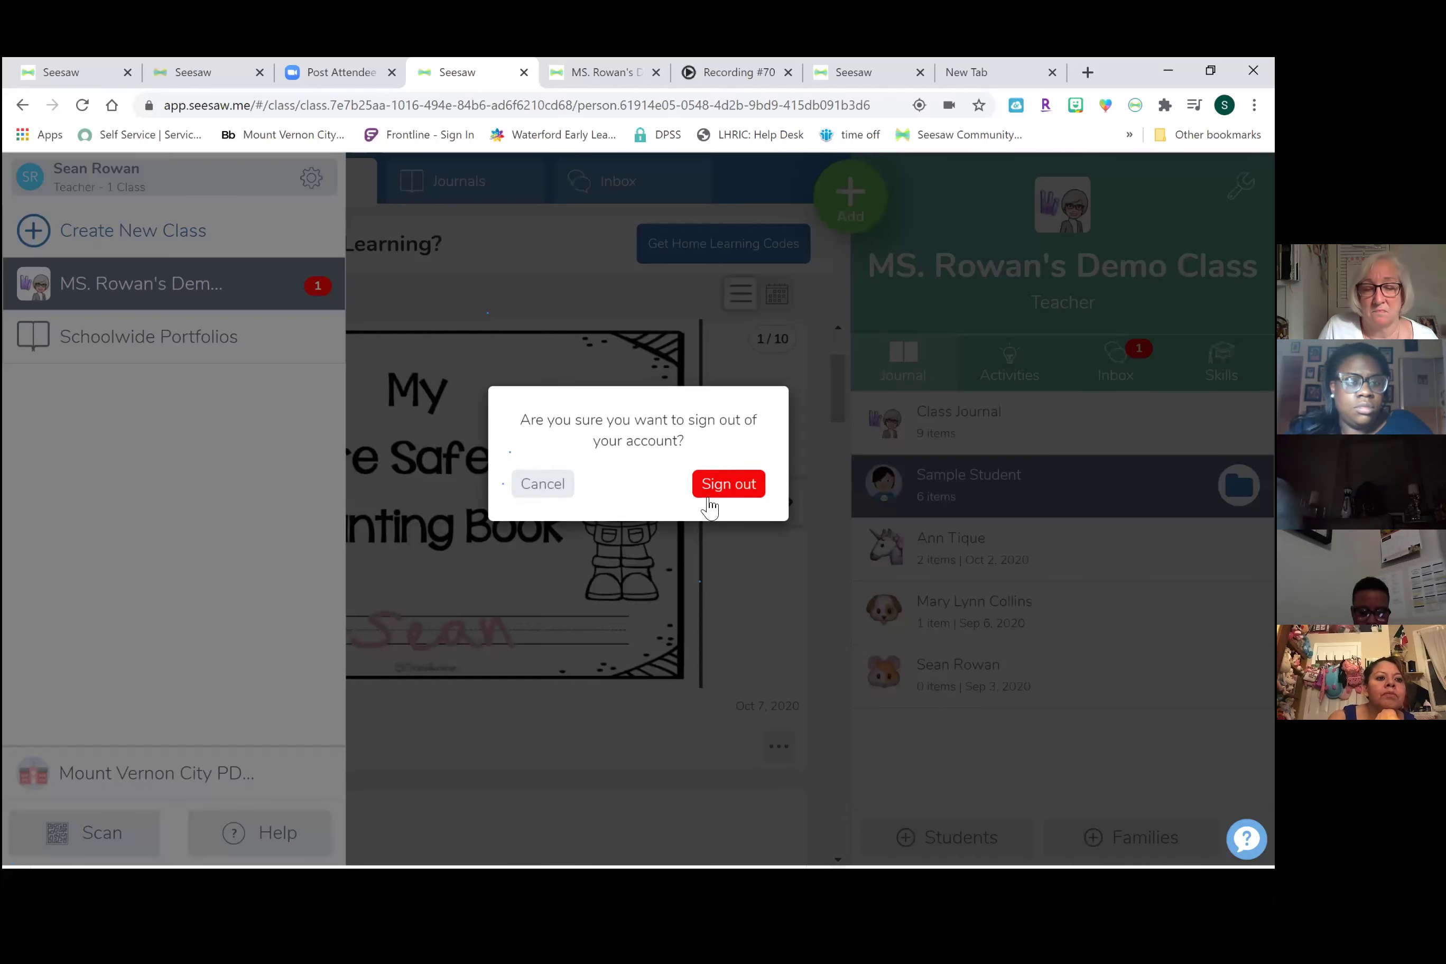
click(713, 490)
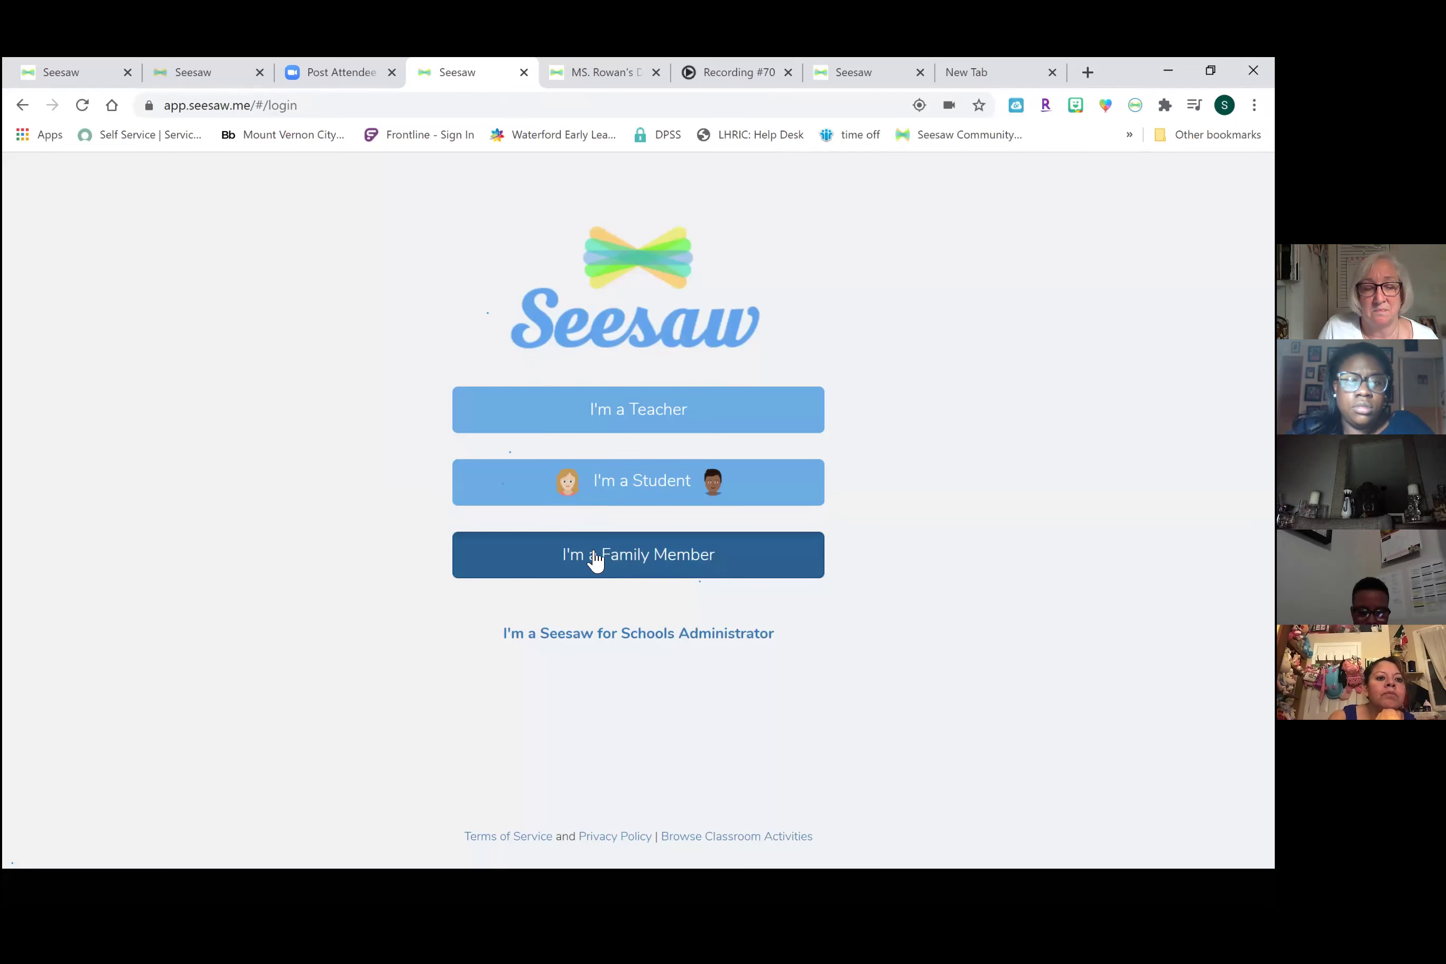
Choose the family member sign-in and fill in the family account's saved e-mail address.
click(603, 569)
click(501, 319)
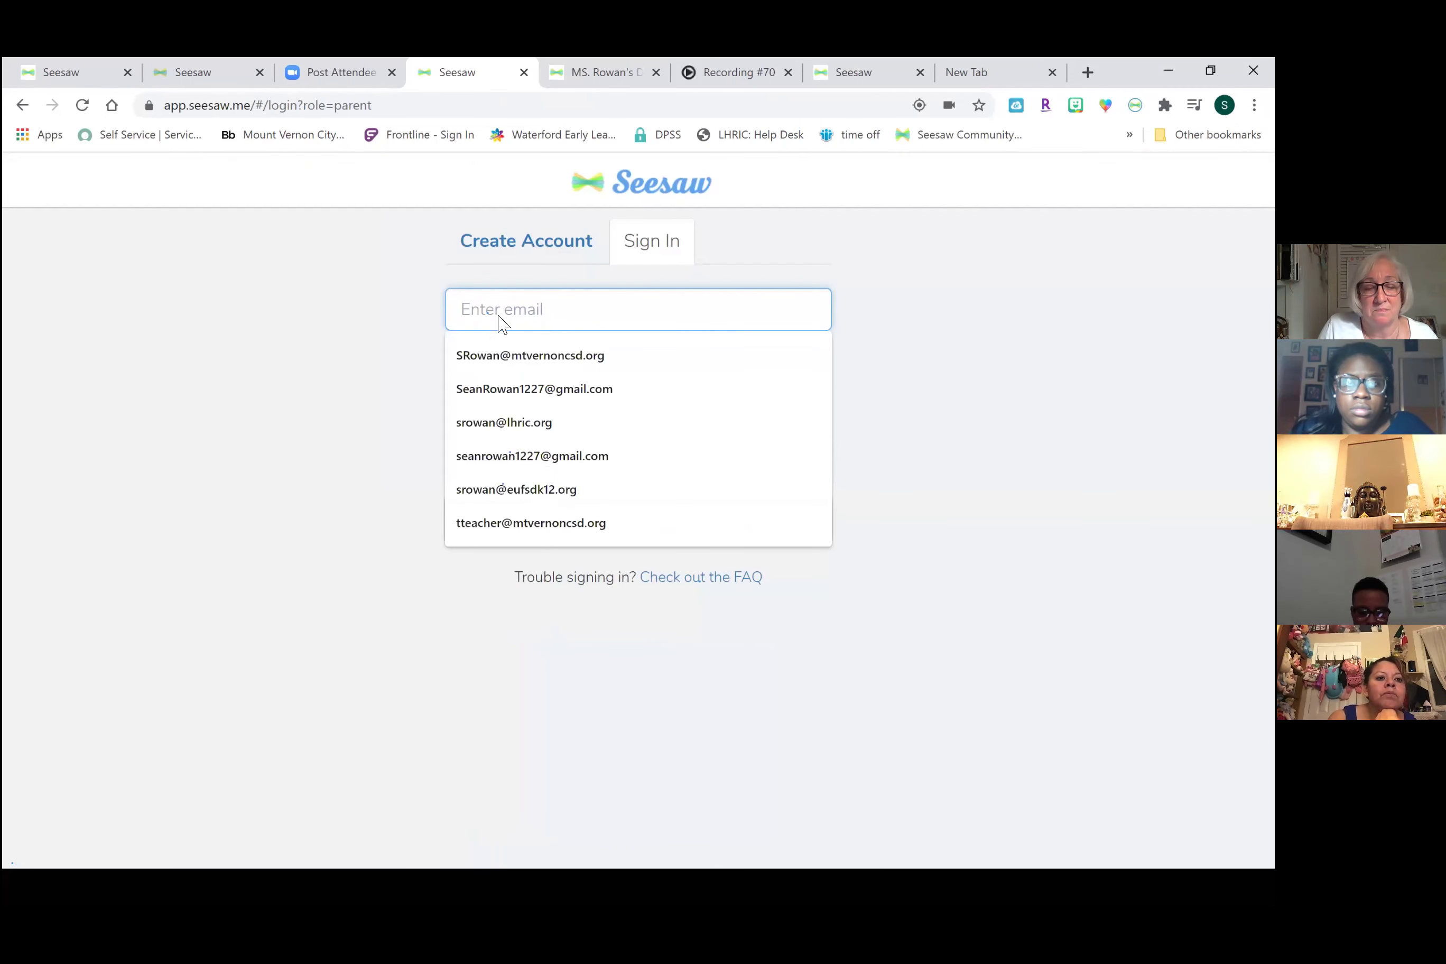
click(498, 388)
Try to sign in to the family account by entering the account password.
text(•••••••)
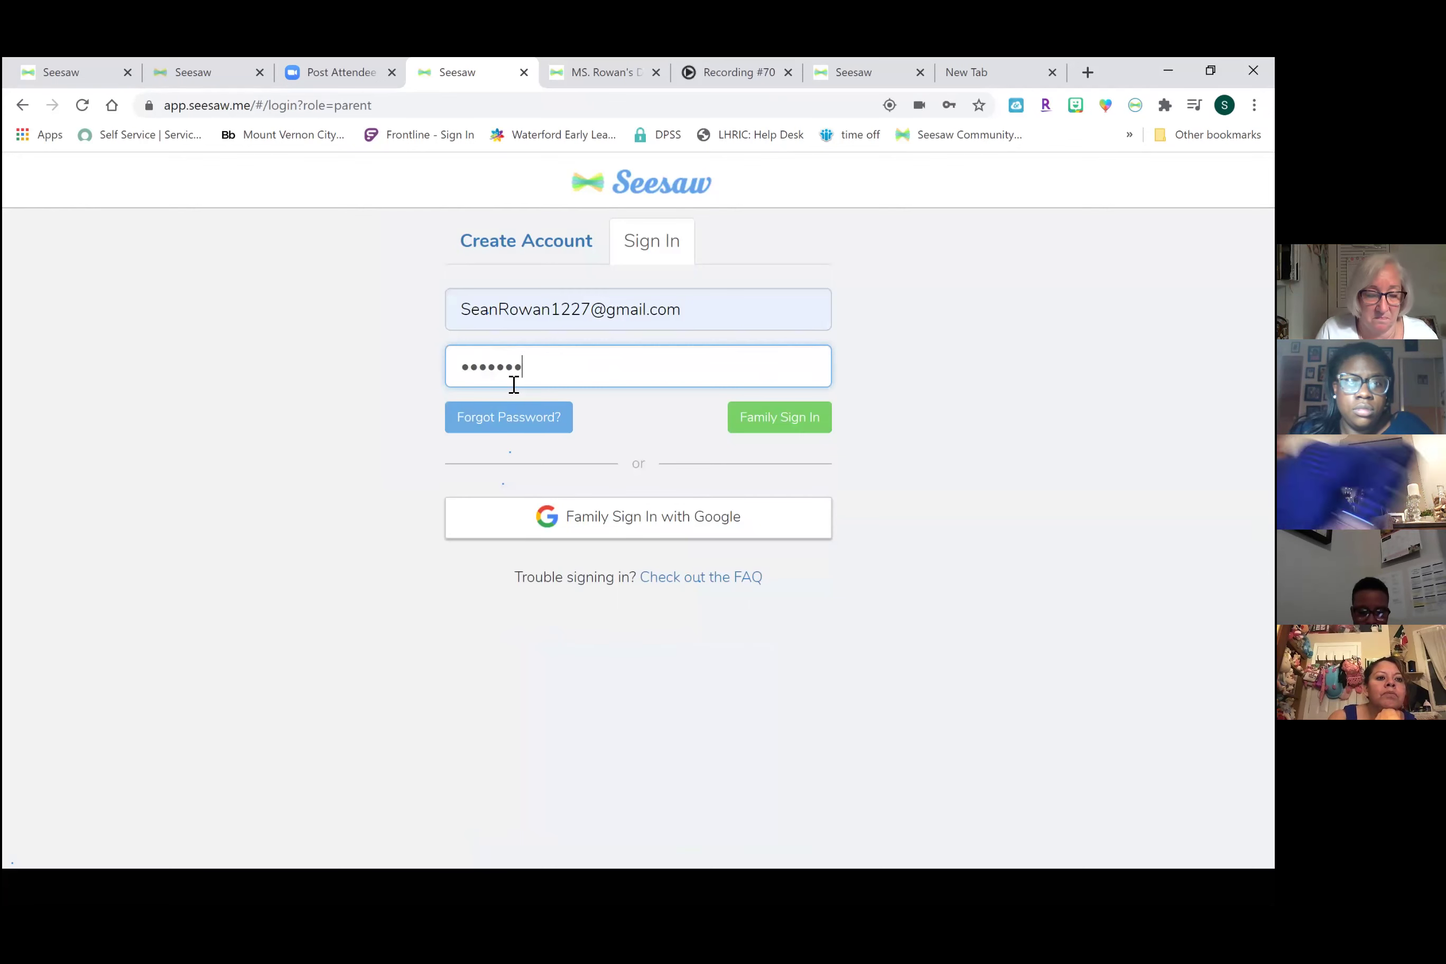
text(•••)
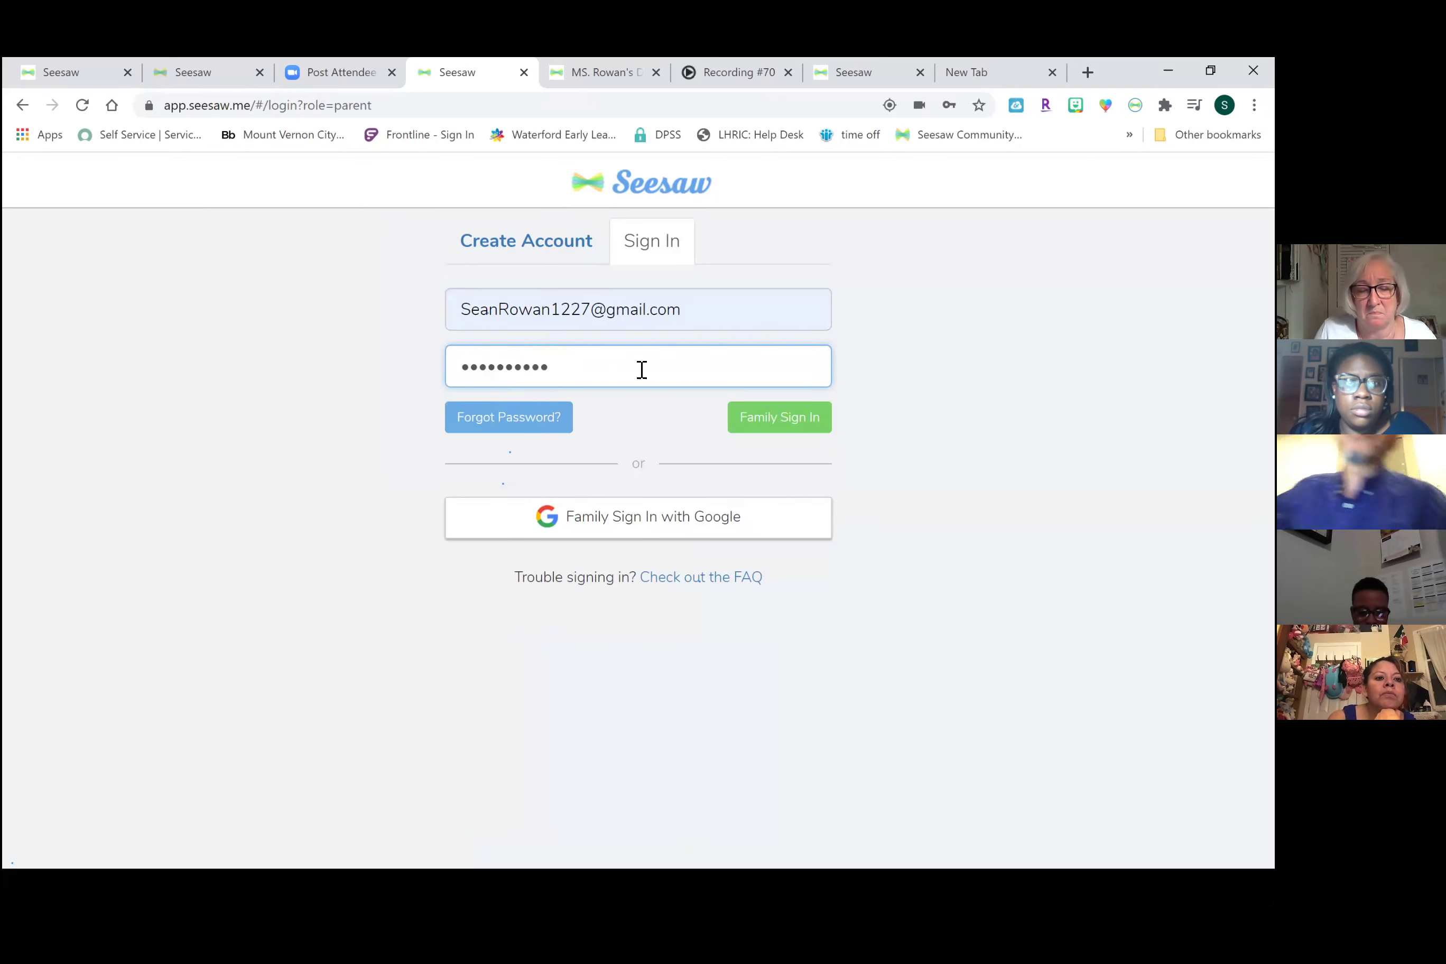
click(760, 422)
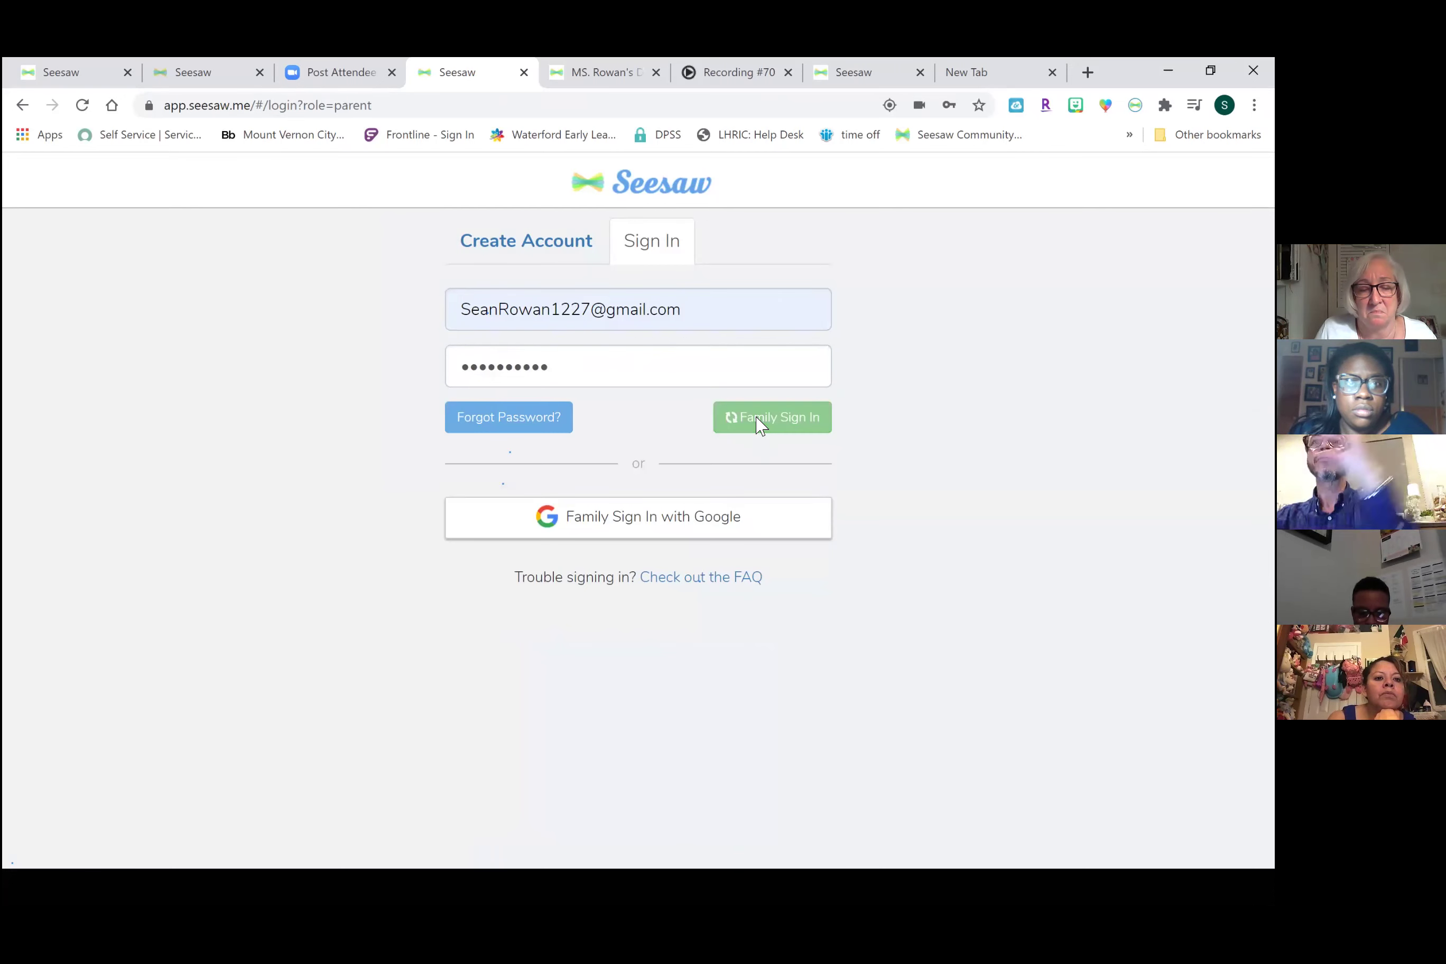
click(645, 520)
Replace the entered account password with a retyped one and sign in to the family account.
drag(586, 364, 348, 441)
text(•••••••)
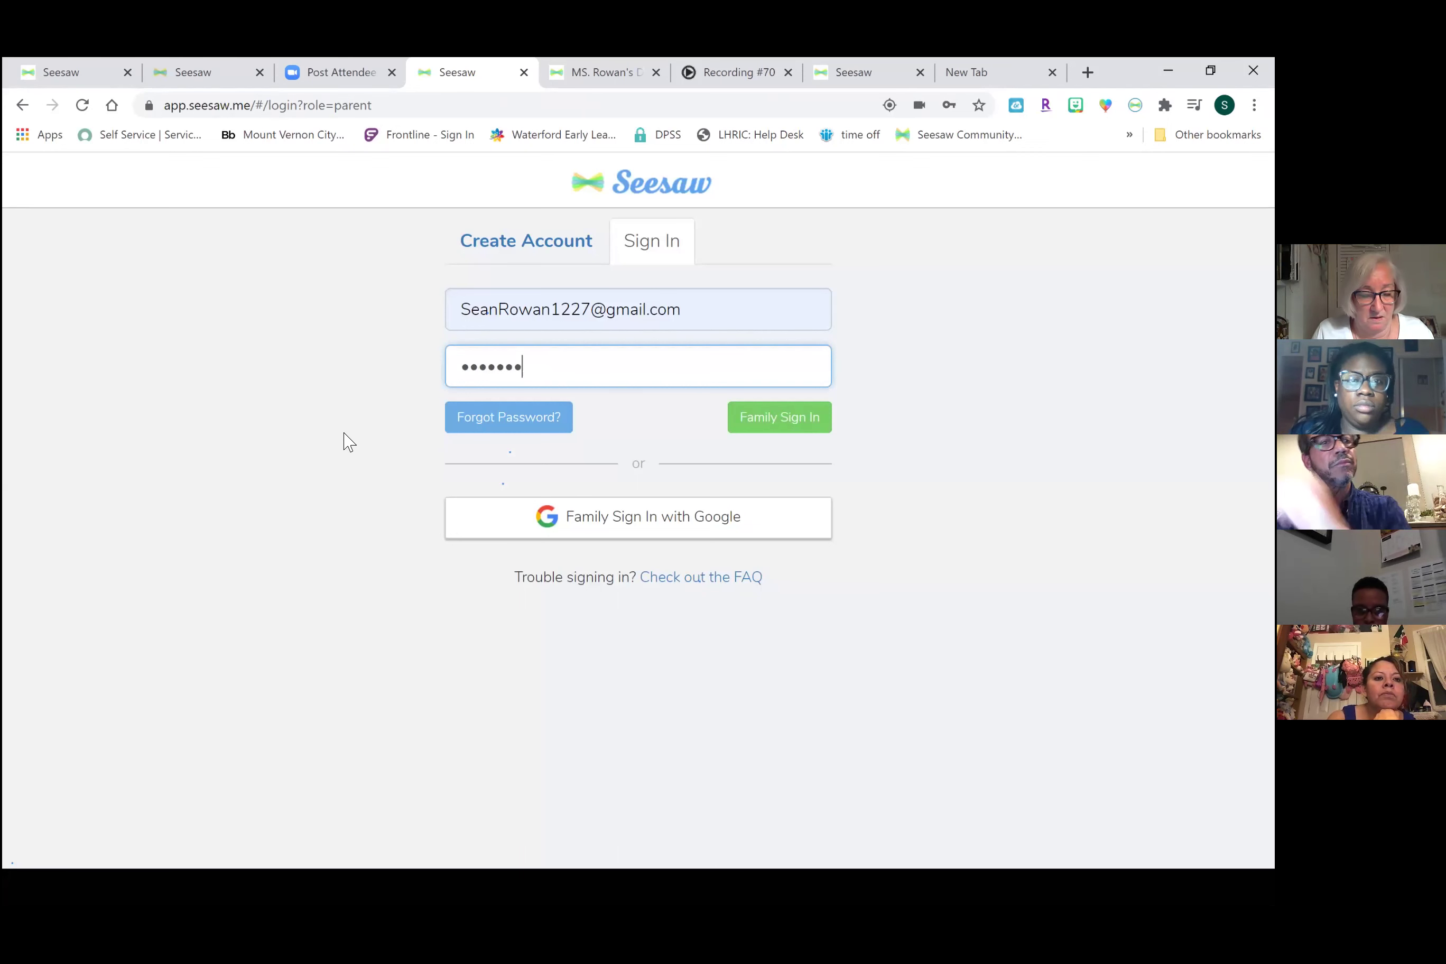
text(••)
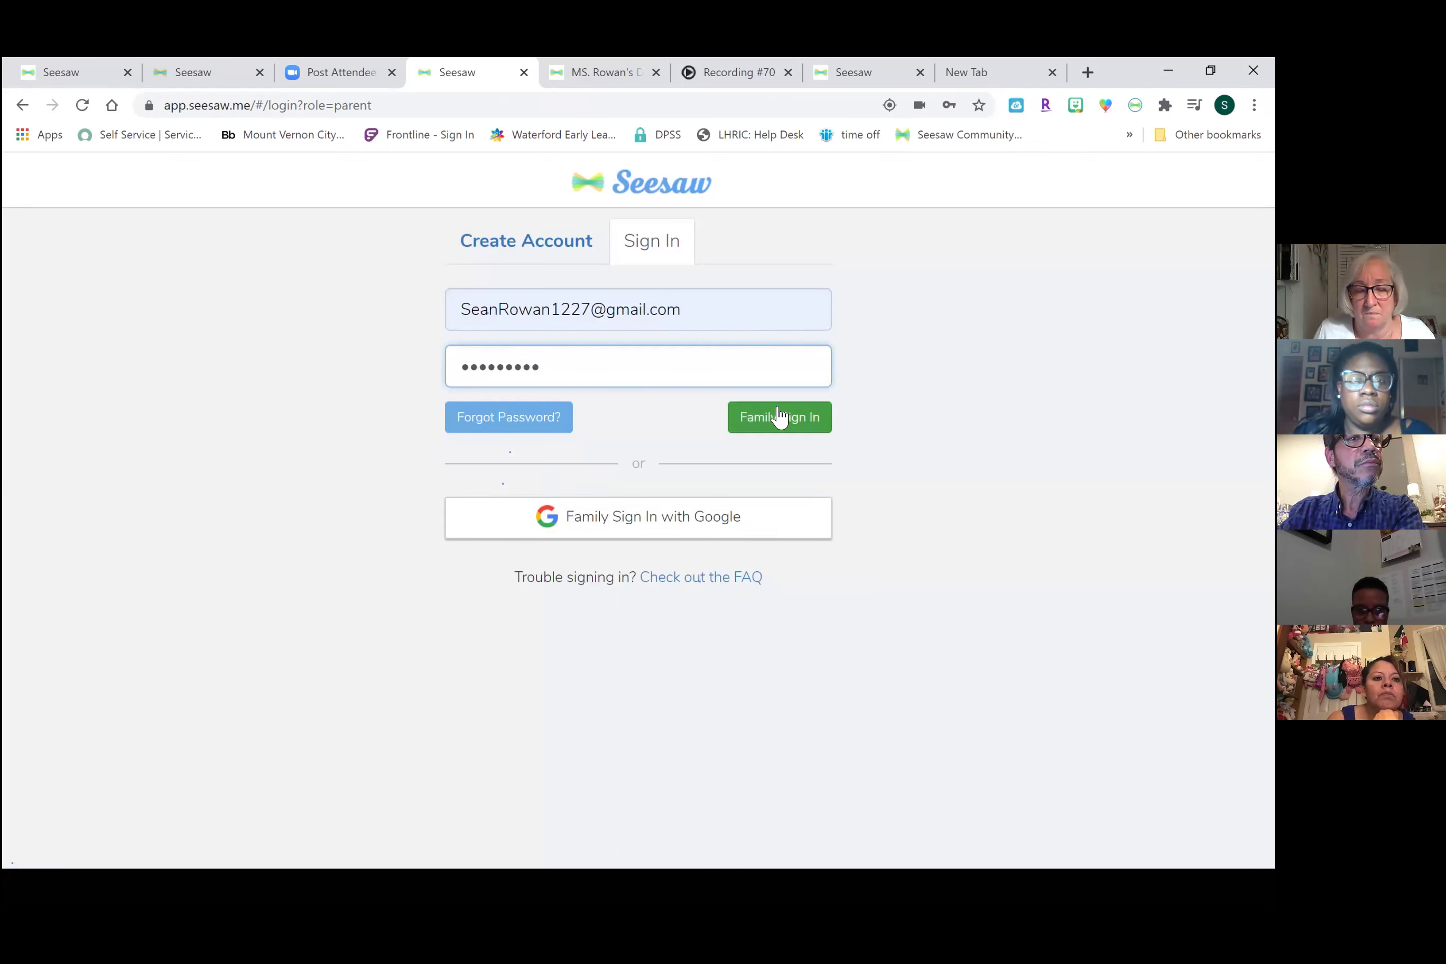
click(780, 415)
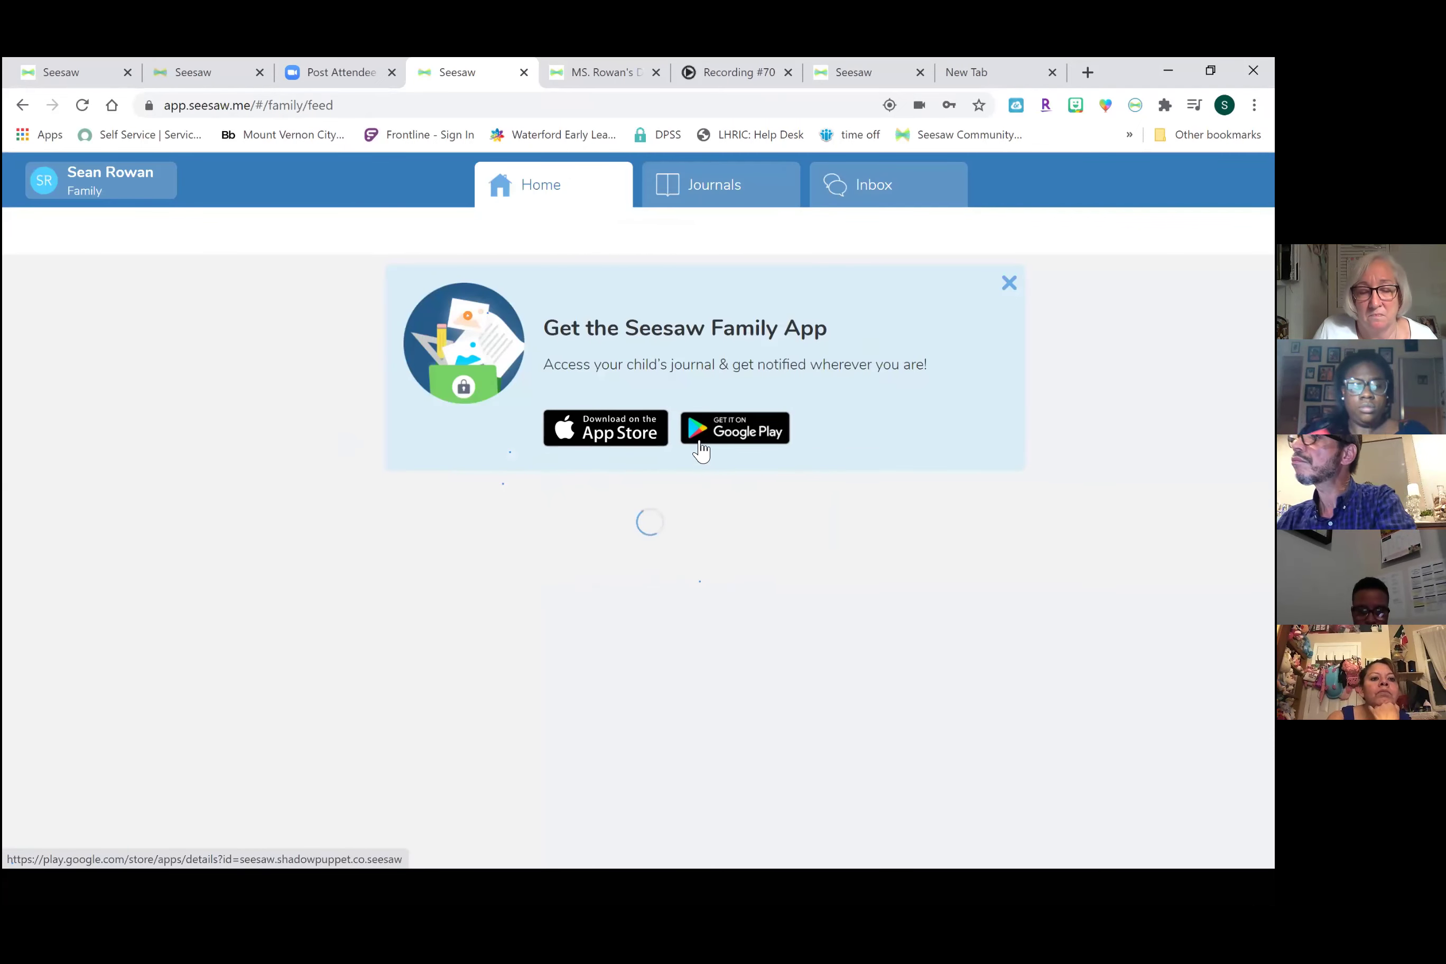
Open the teacher's conversation in the family inbox and draft a message reading "this is".
click(921, 186)
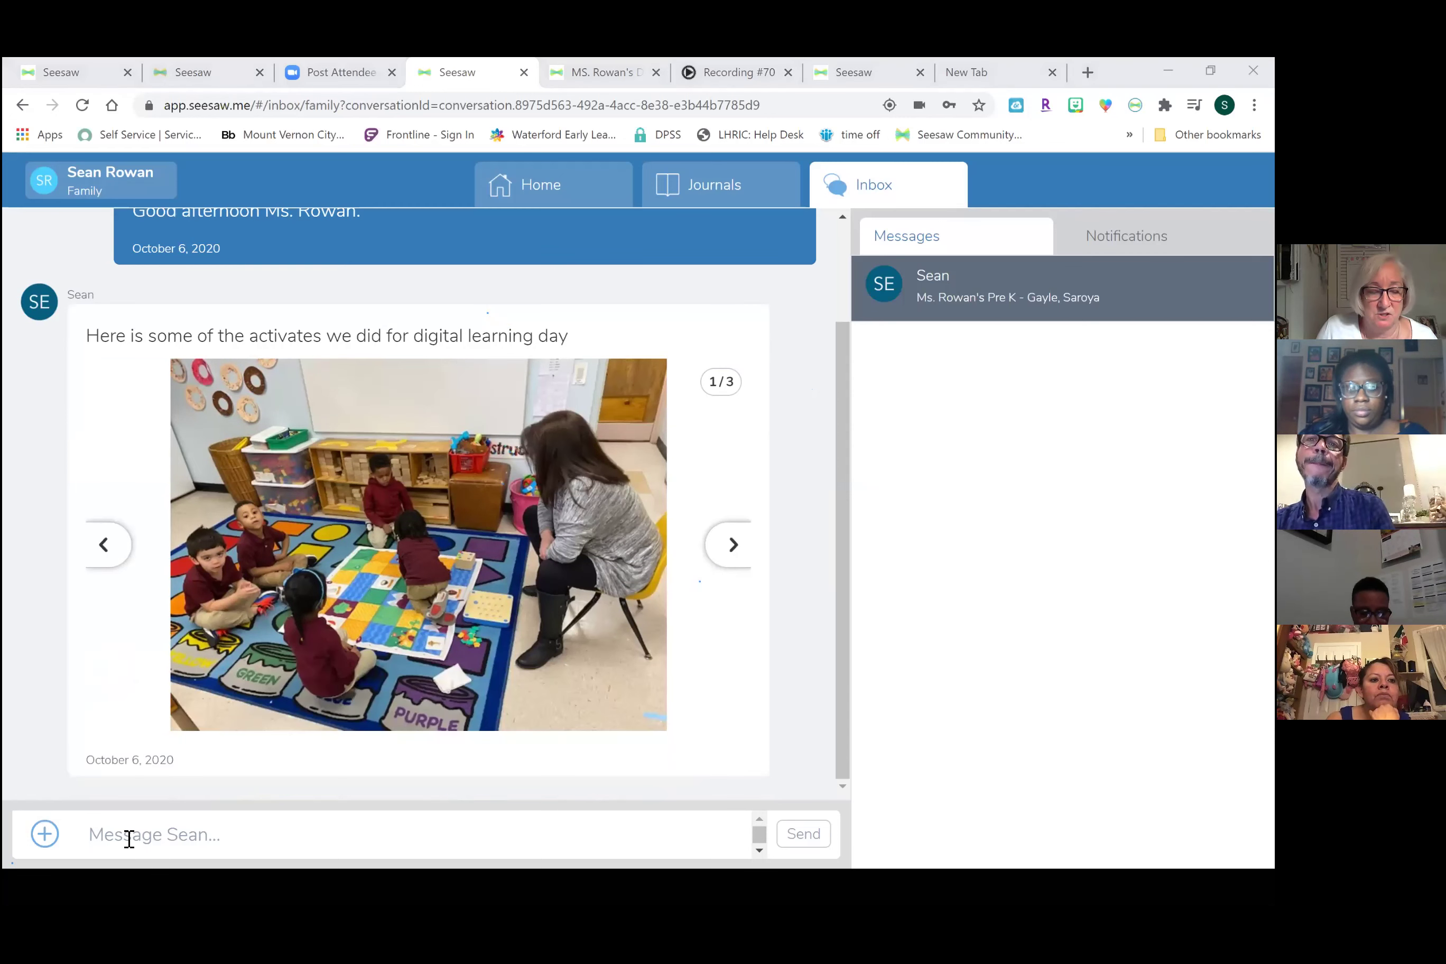
click(129, 839)
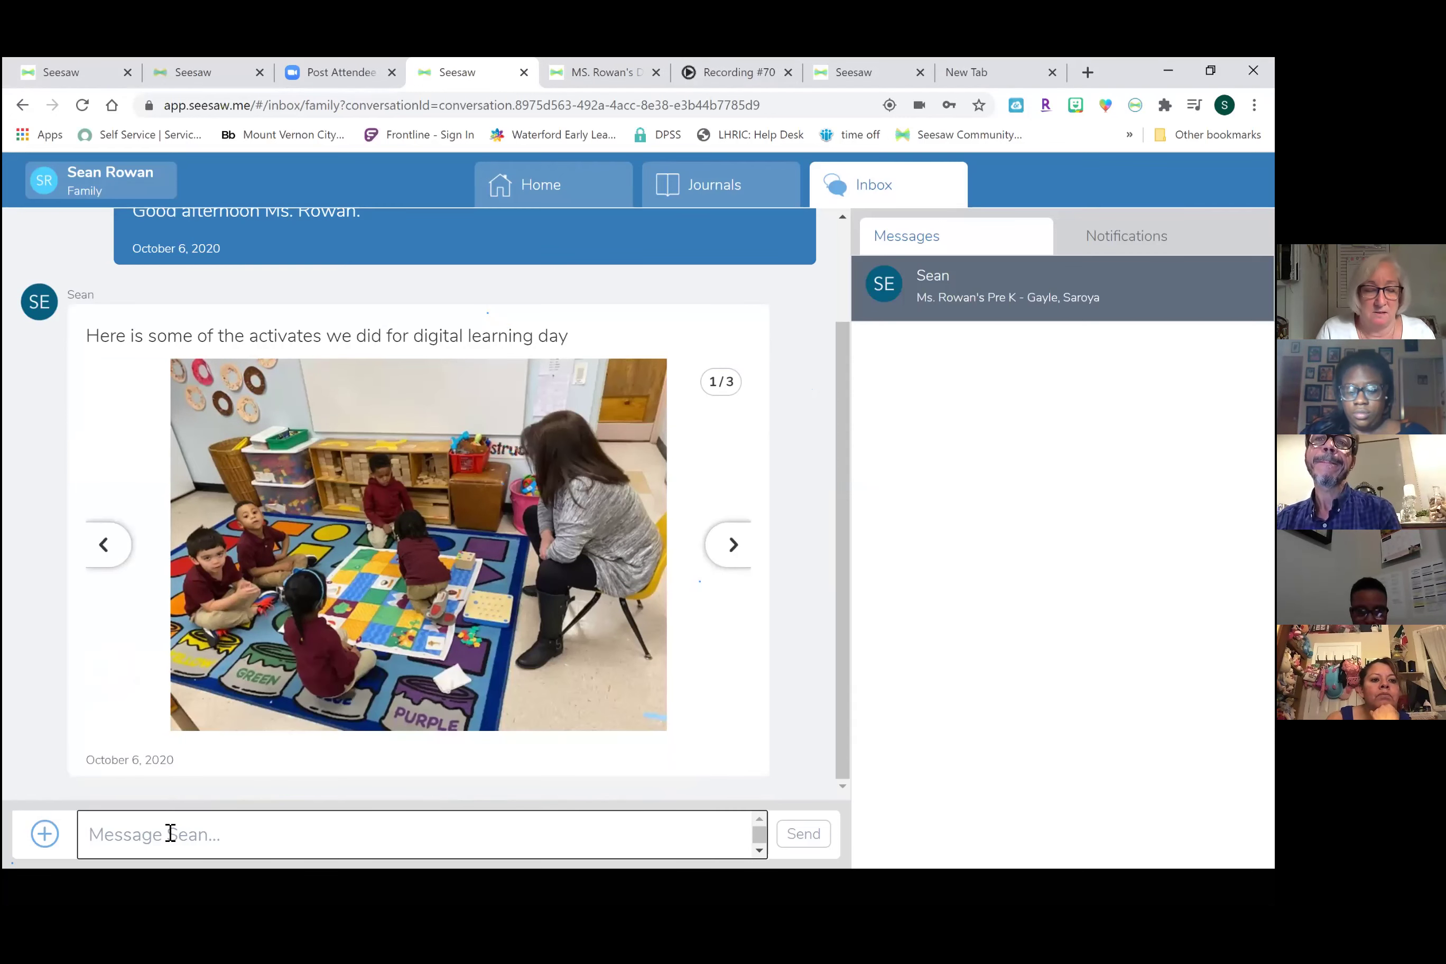
text(this)
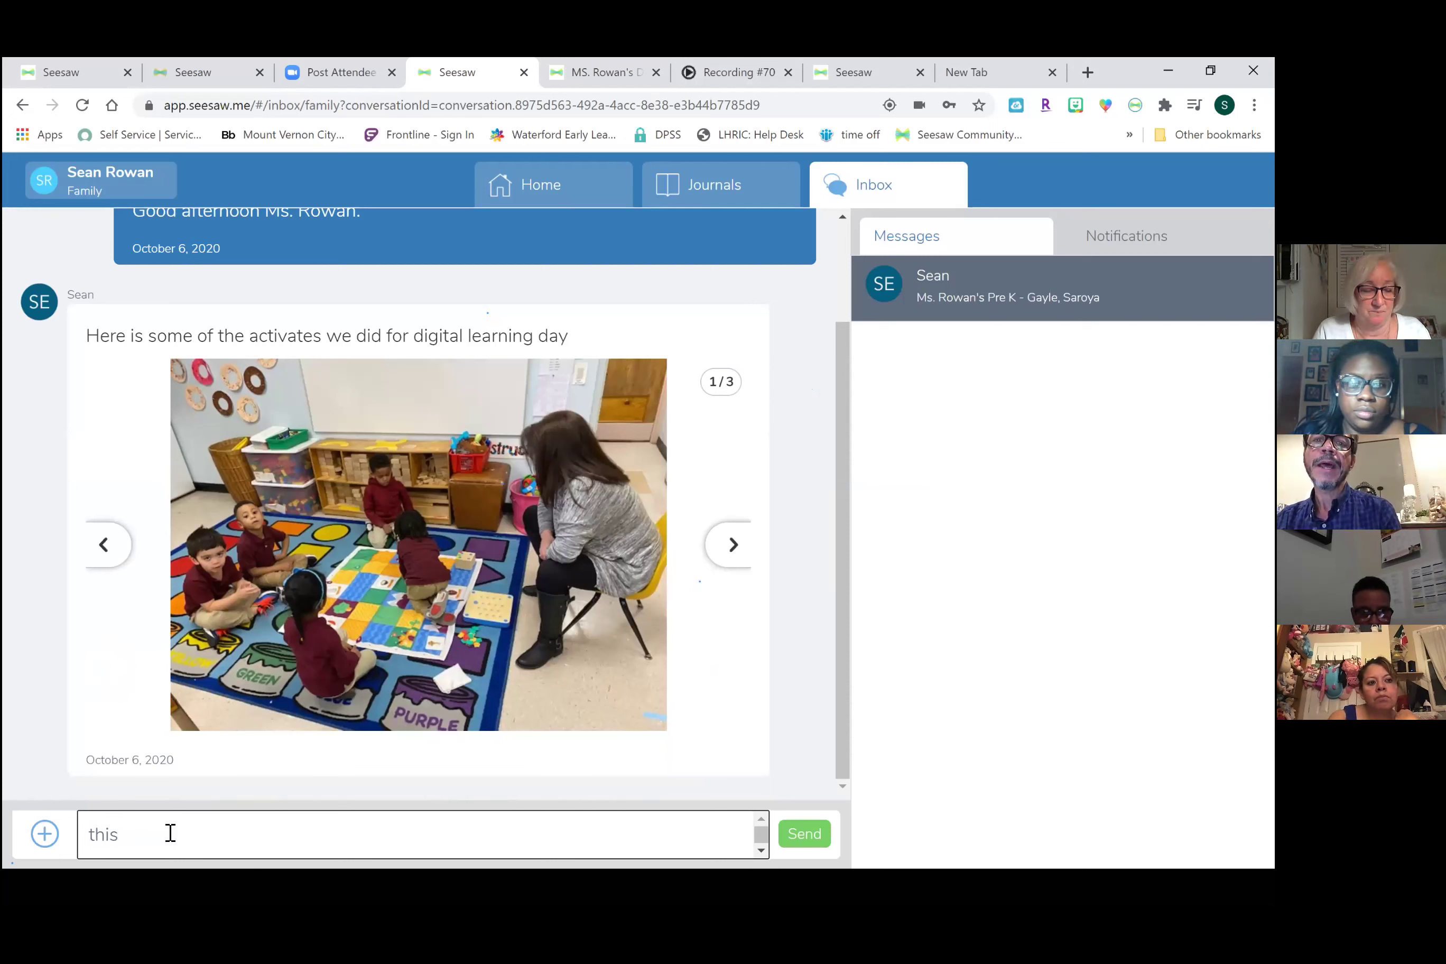
text( is)
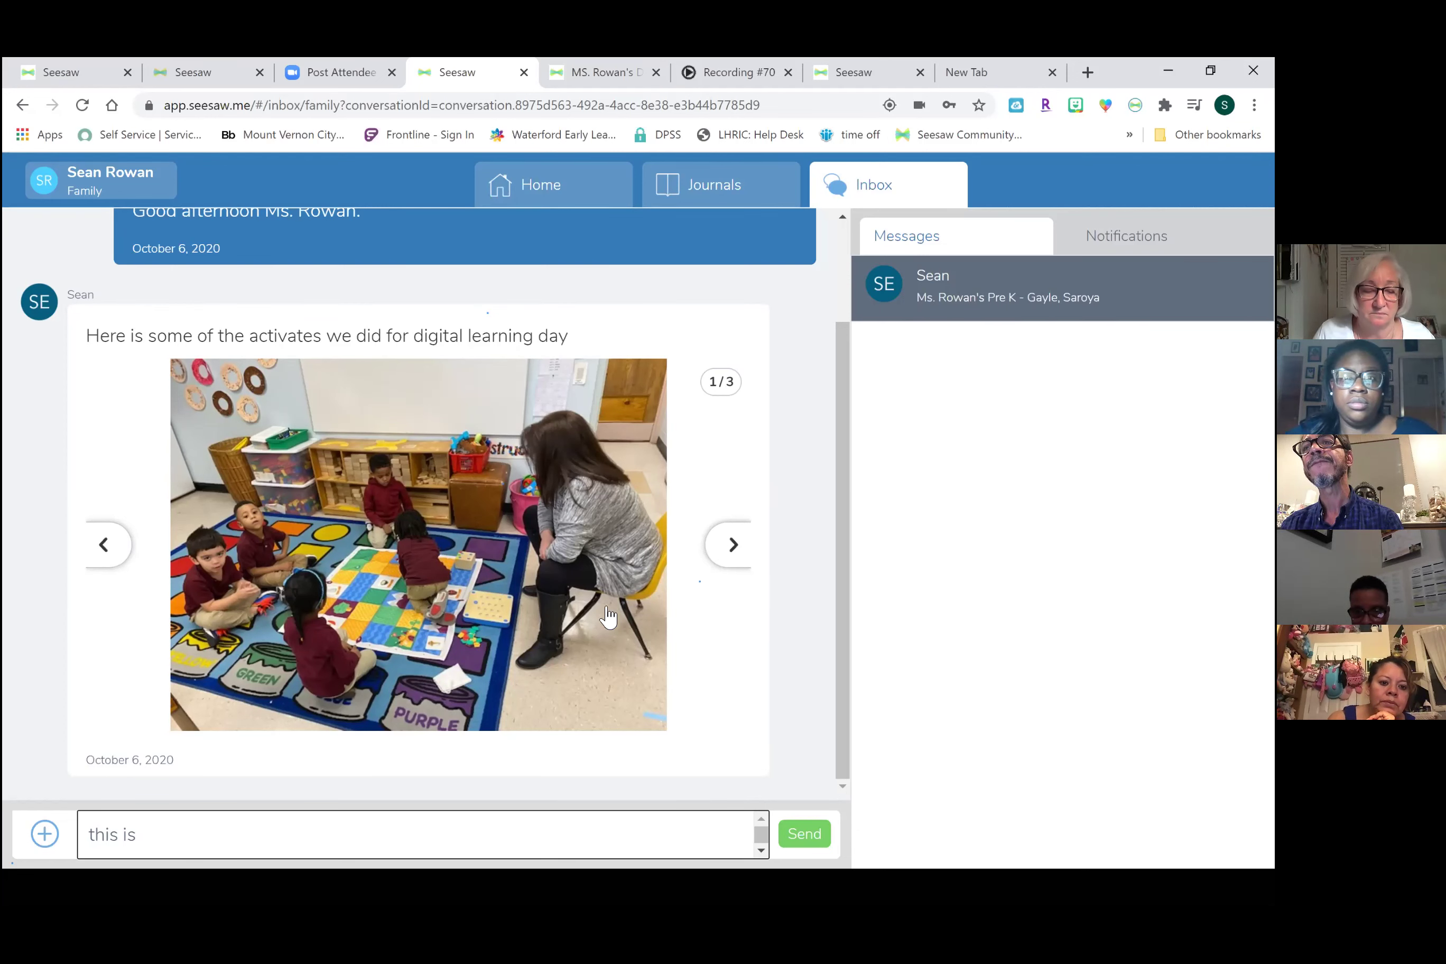
Check the list of children's journals, then return to the Finish the Bug Pattern post in the home feed.
click(567, 194)
click(687, 203)
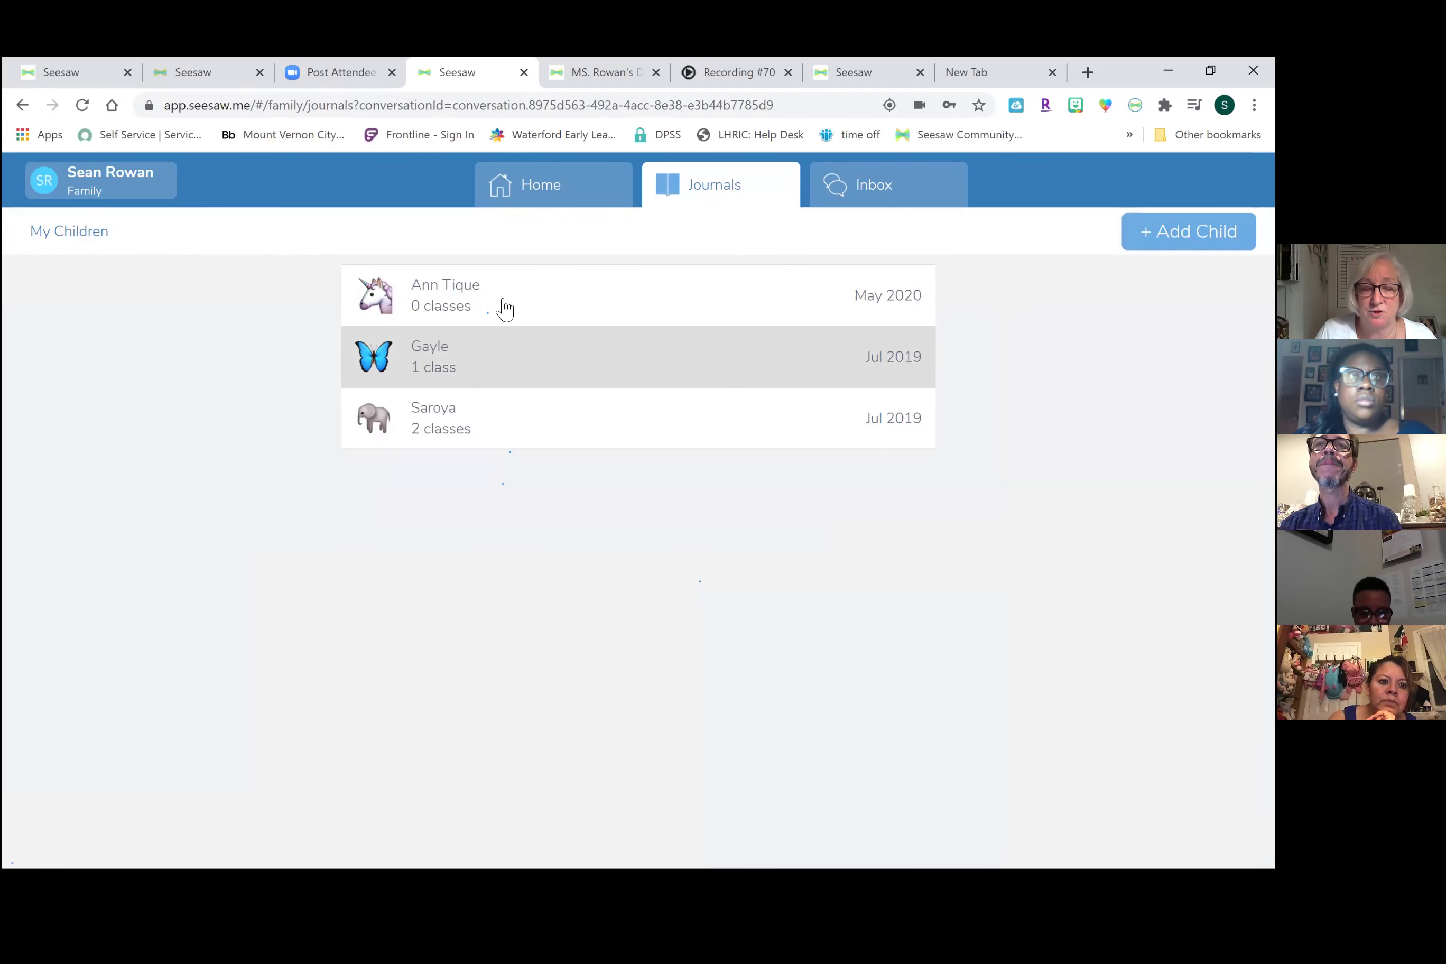
click(560, 197)
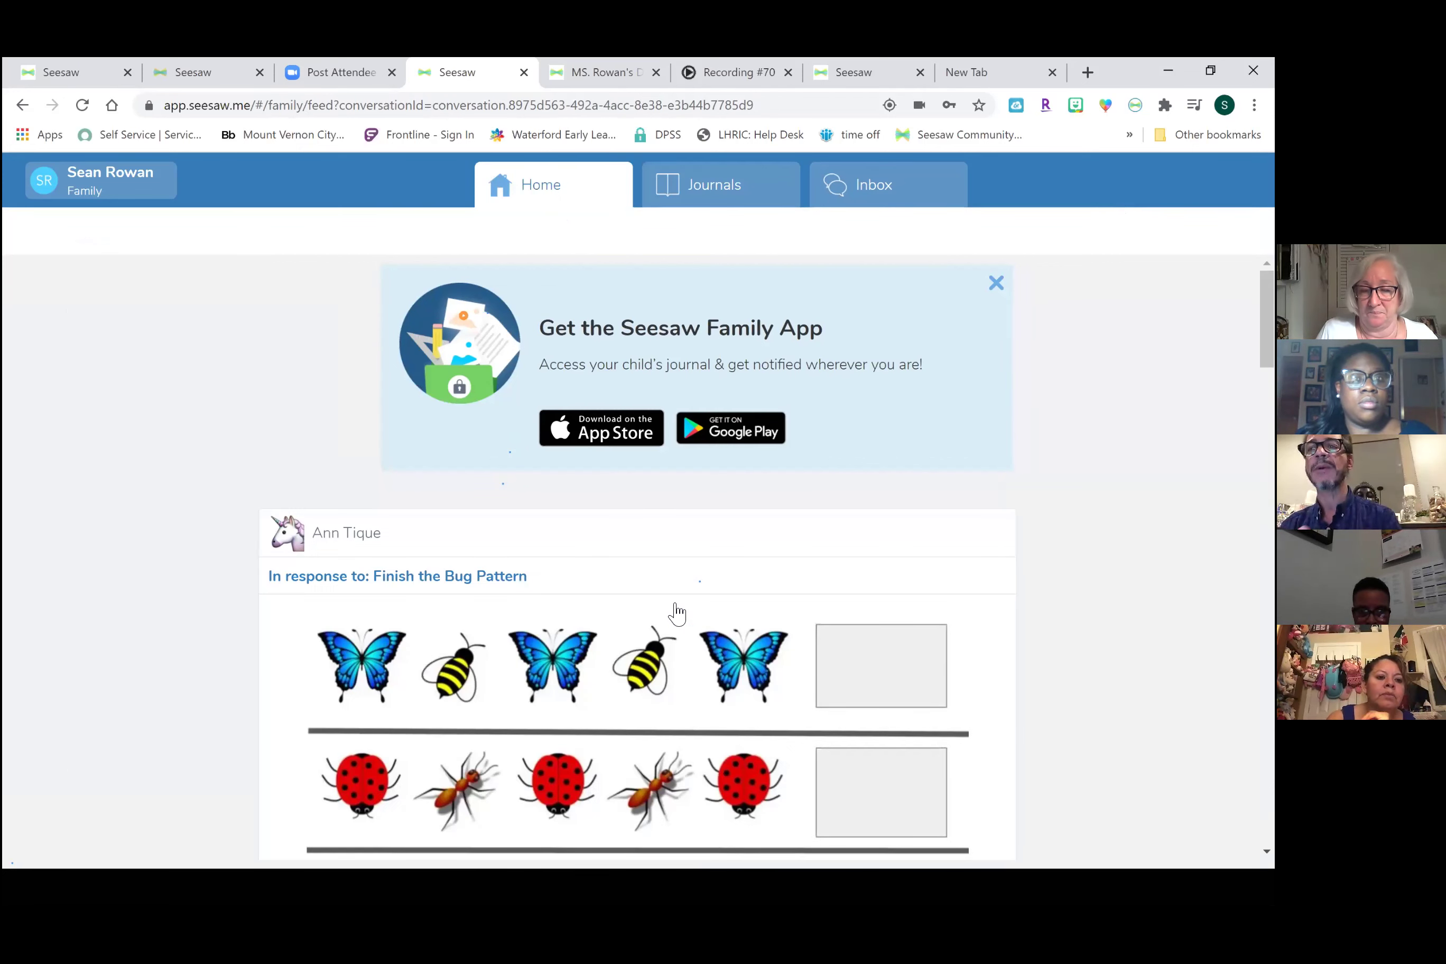
scroll(676, 613, down, 4)
scroll(677, 613, down, 3)
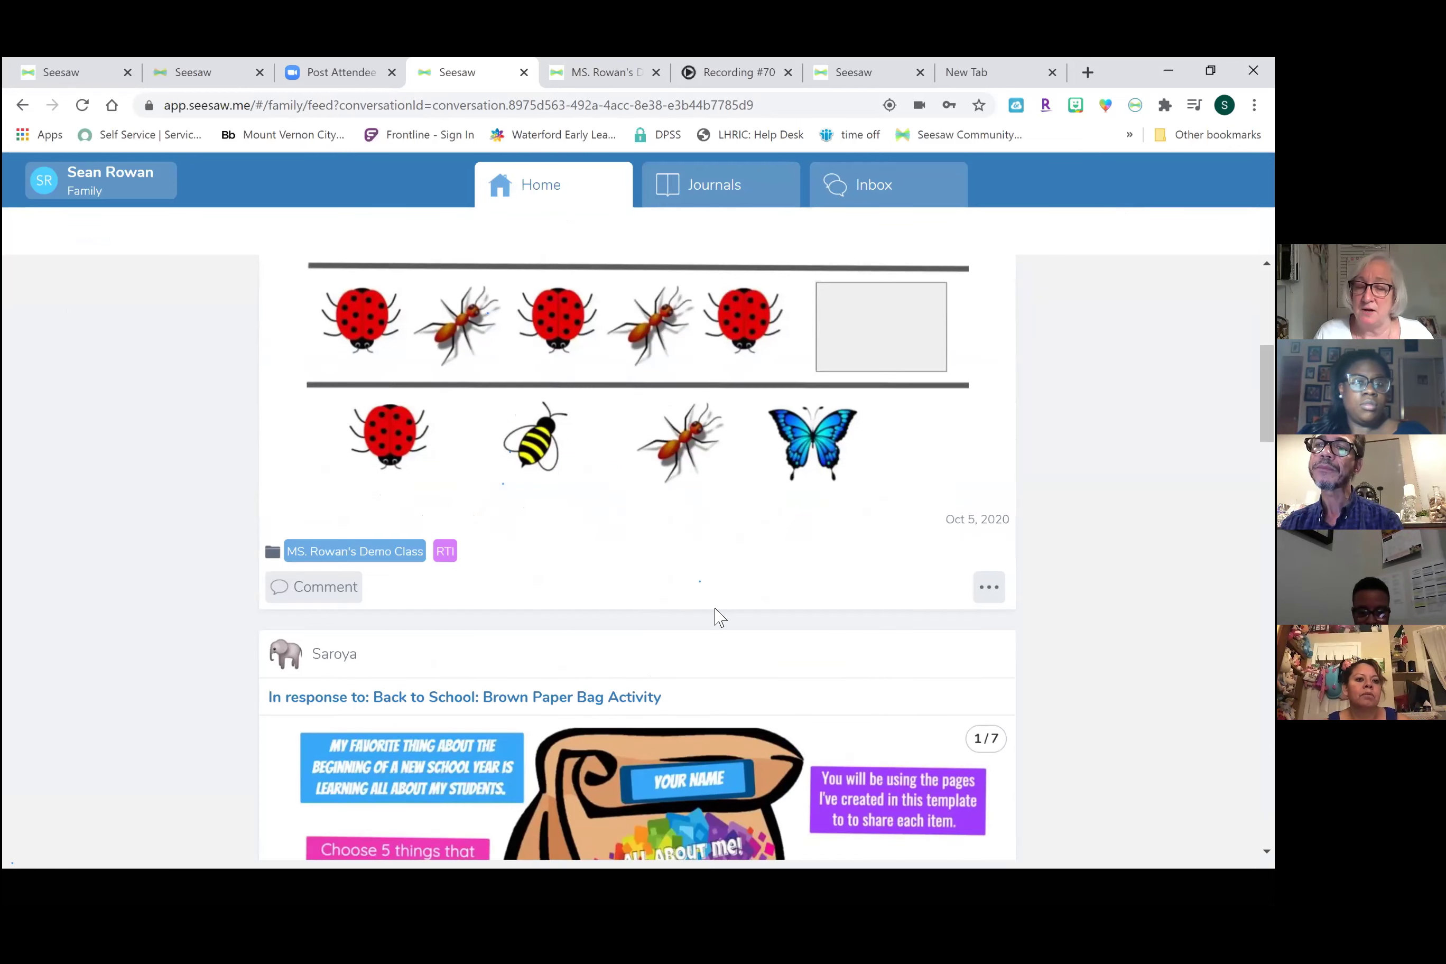
Record a voice comment about 6 seconds long on the Finish the Bug Pattern post.
click(313, 588)
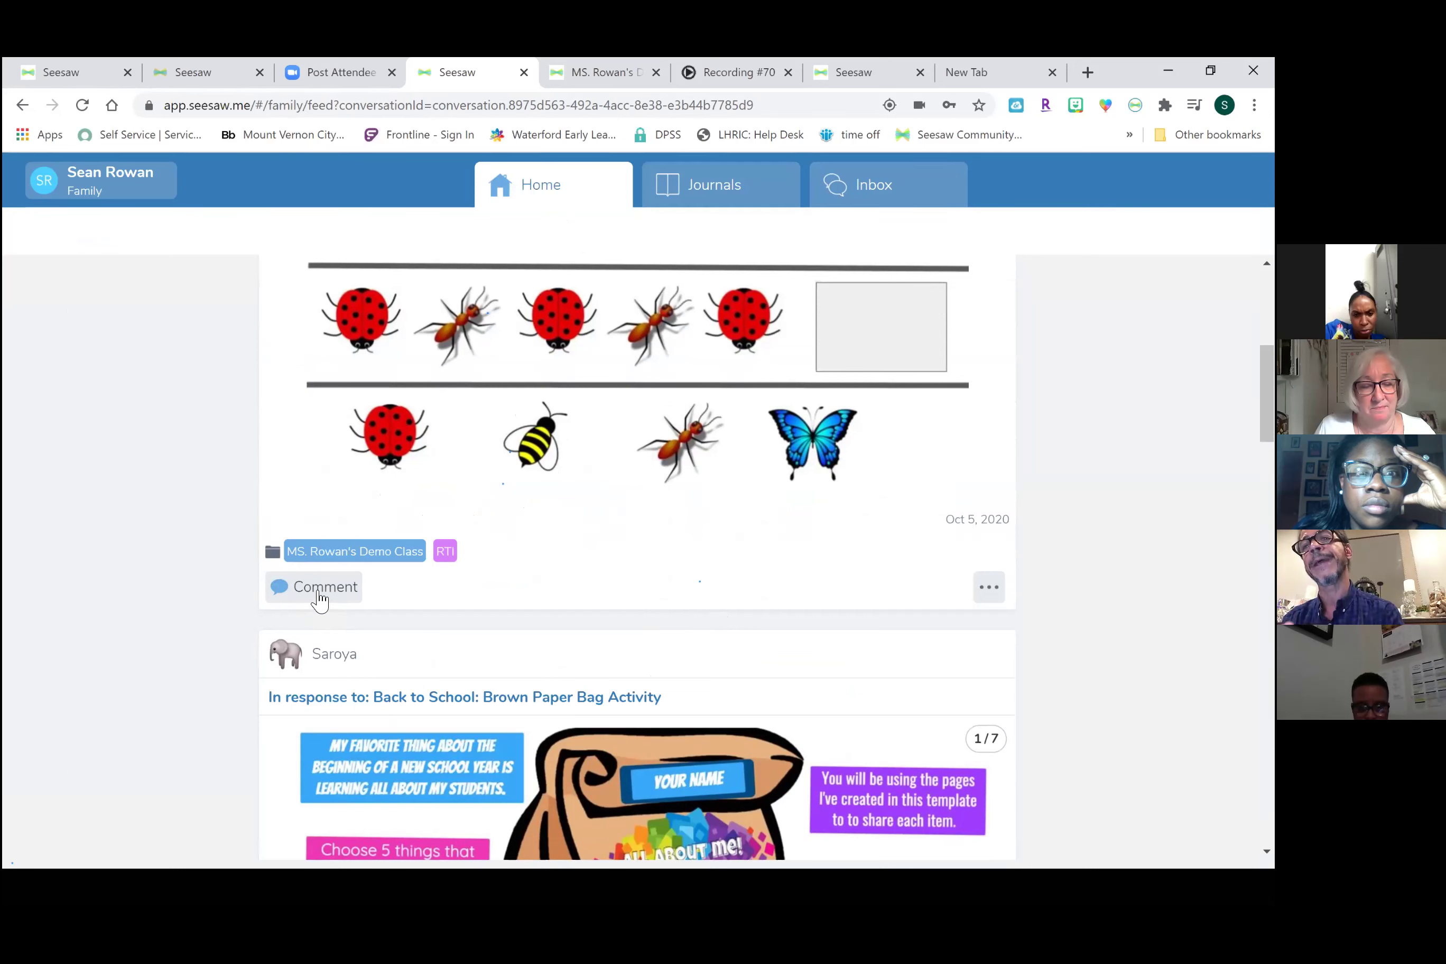
click(320, 597)
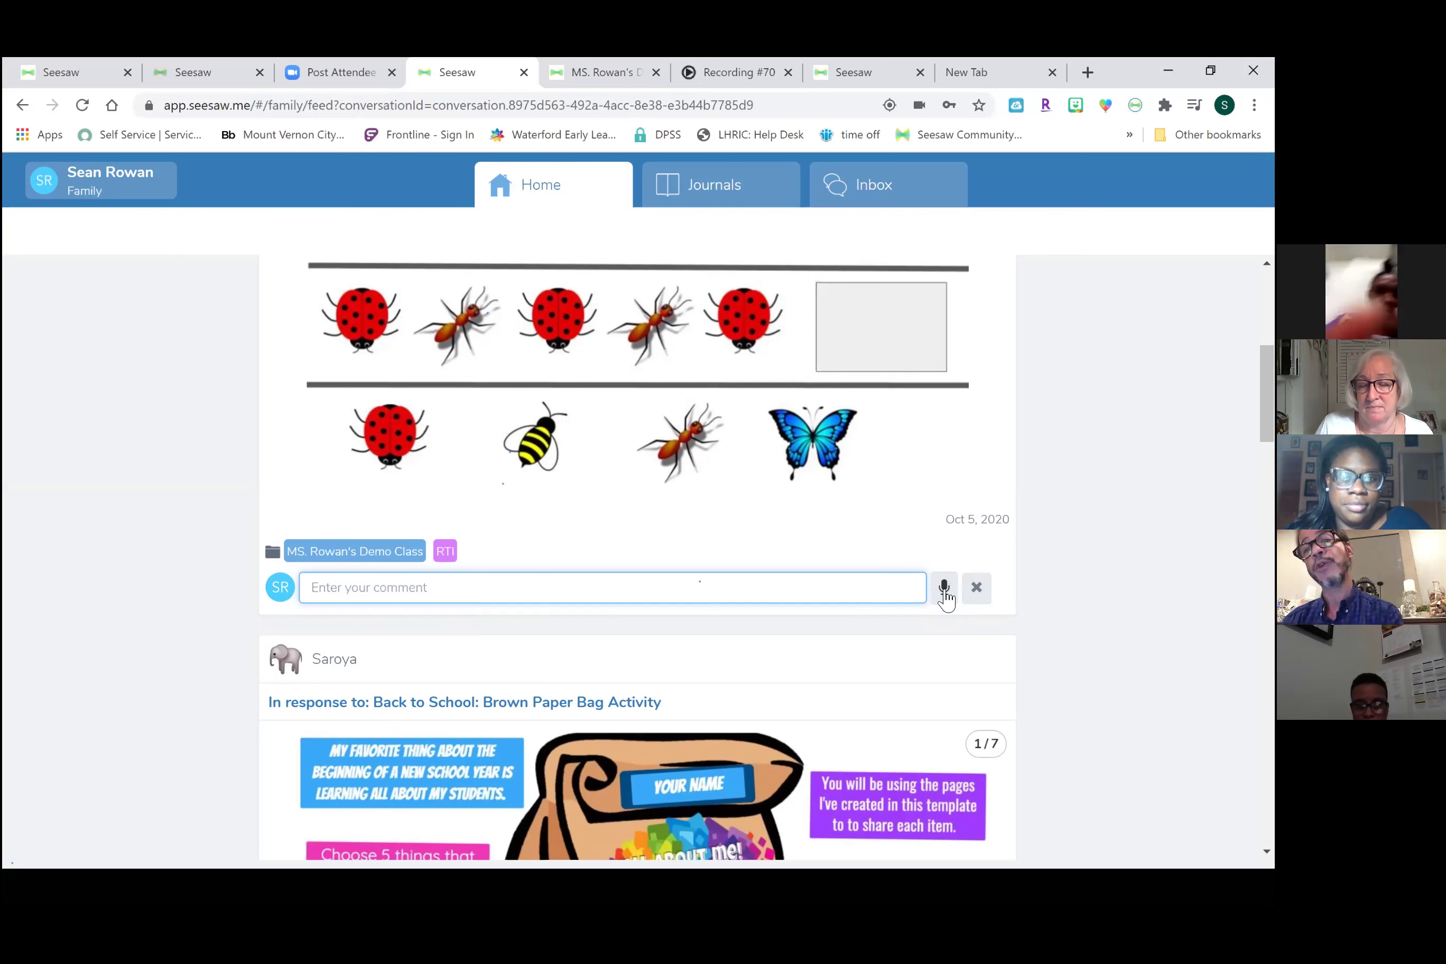
click(945, 588)
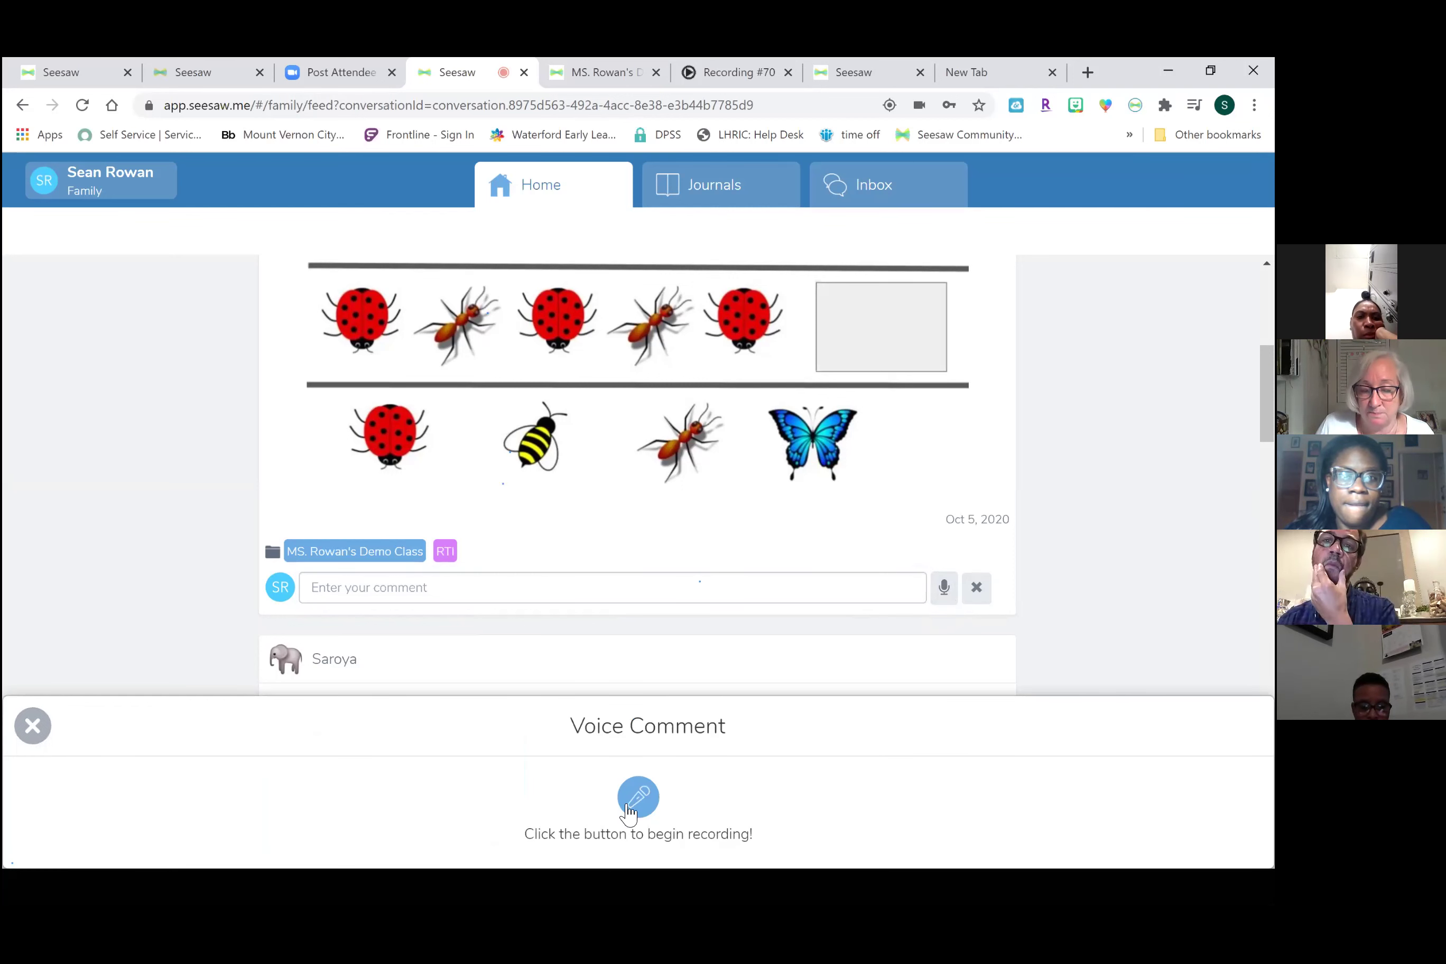
click(647, 795)
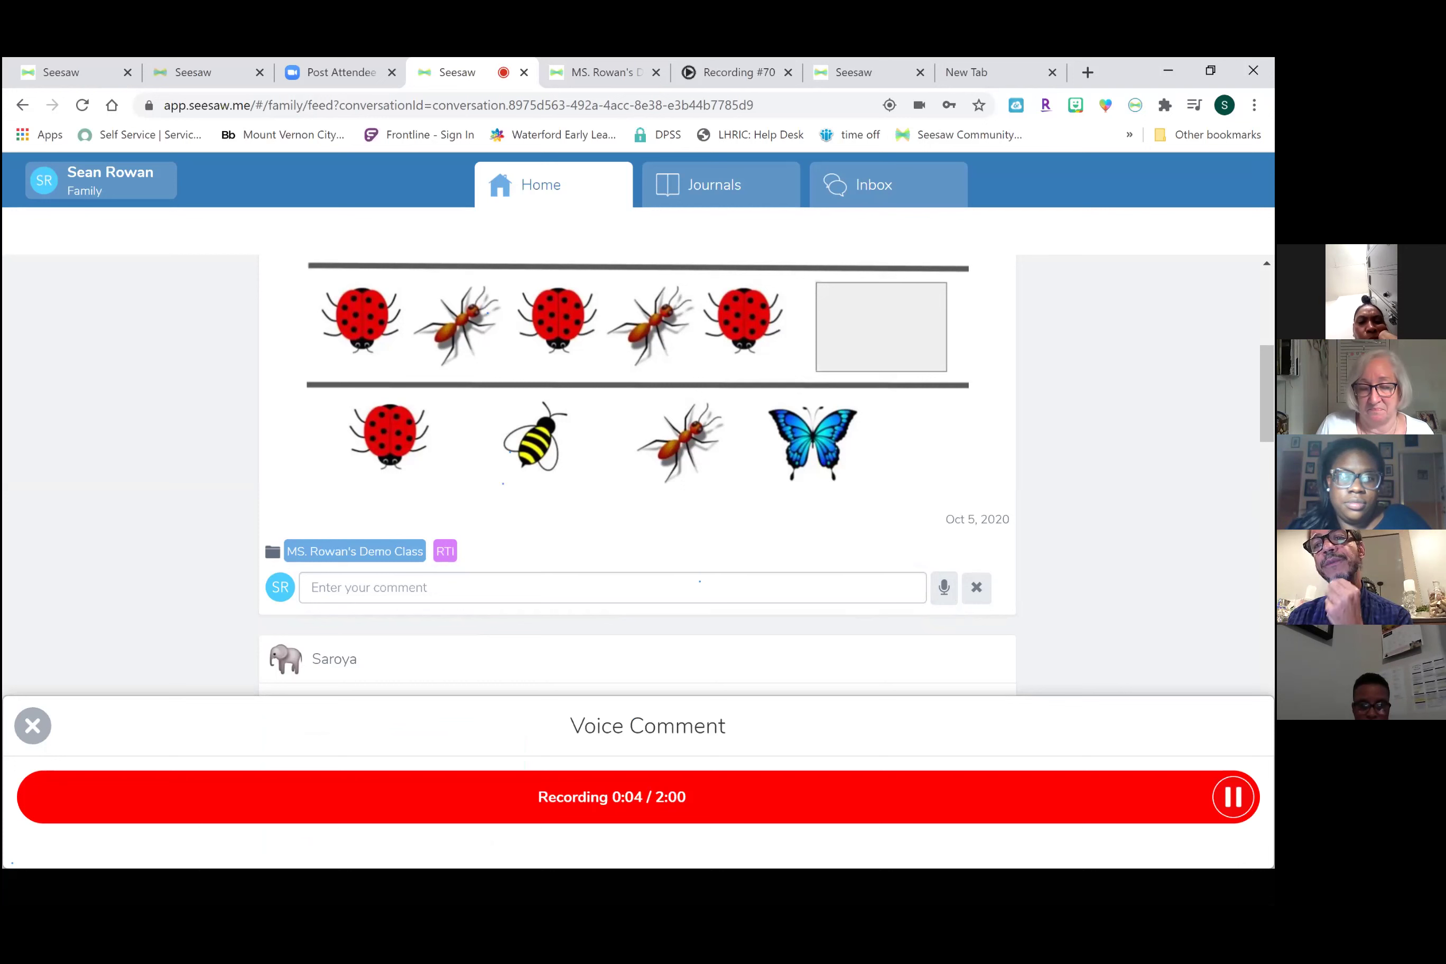
click(877, 777)
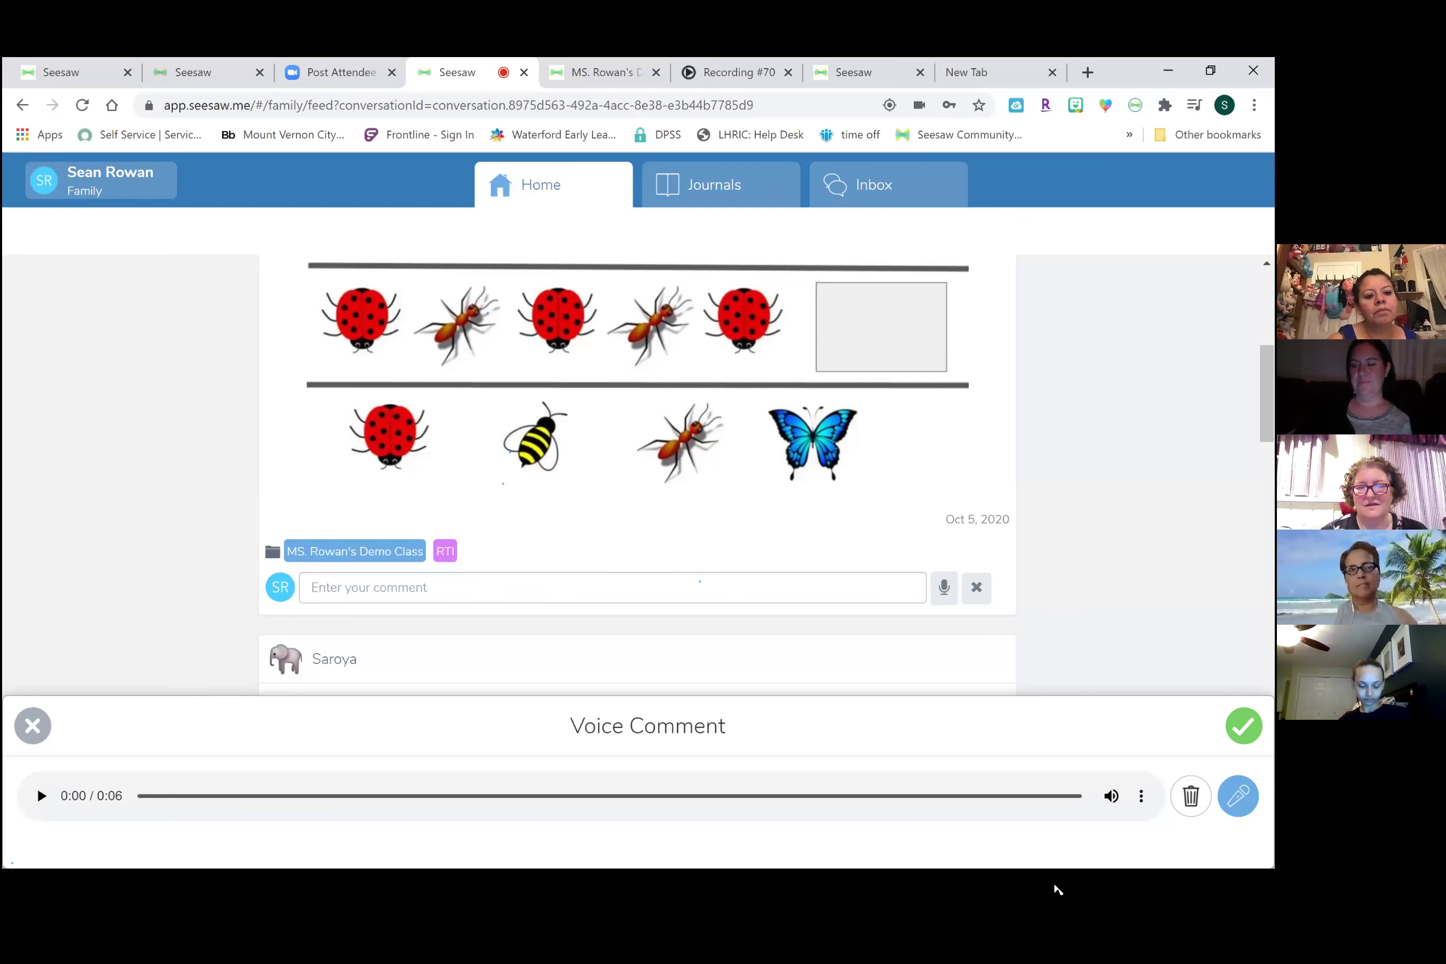
Switch back to the PowerPoint slide show and return to the What's Next? slide.
key(alt+Tab)
click(946, 762)
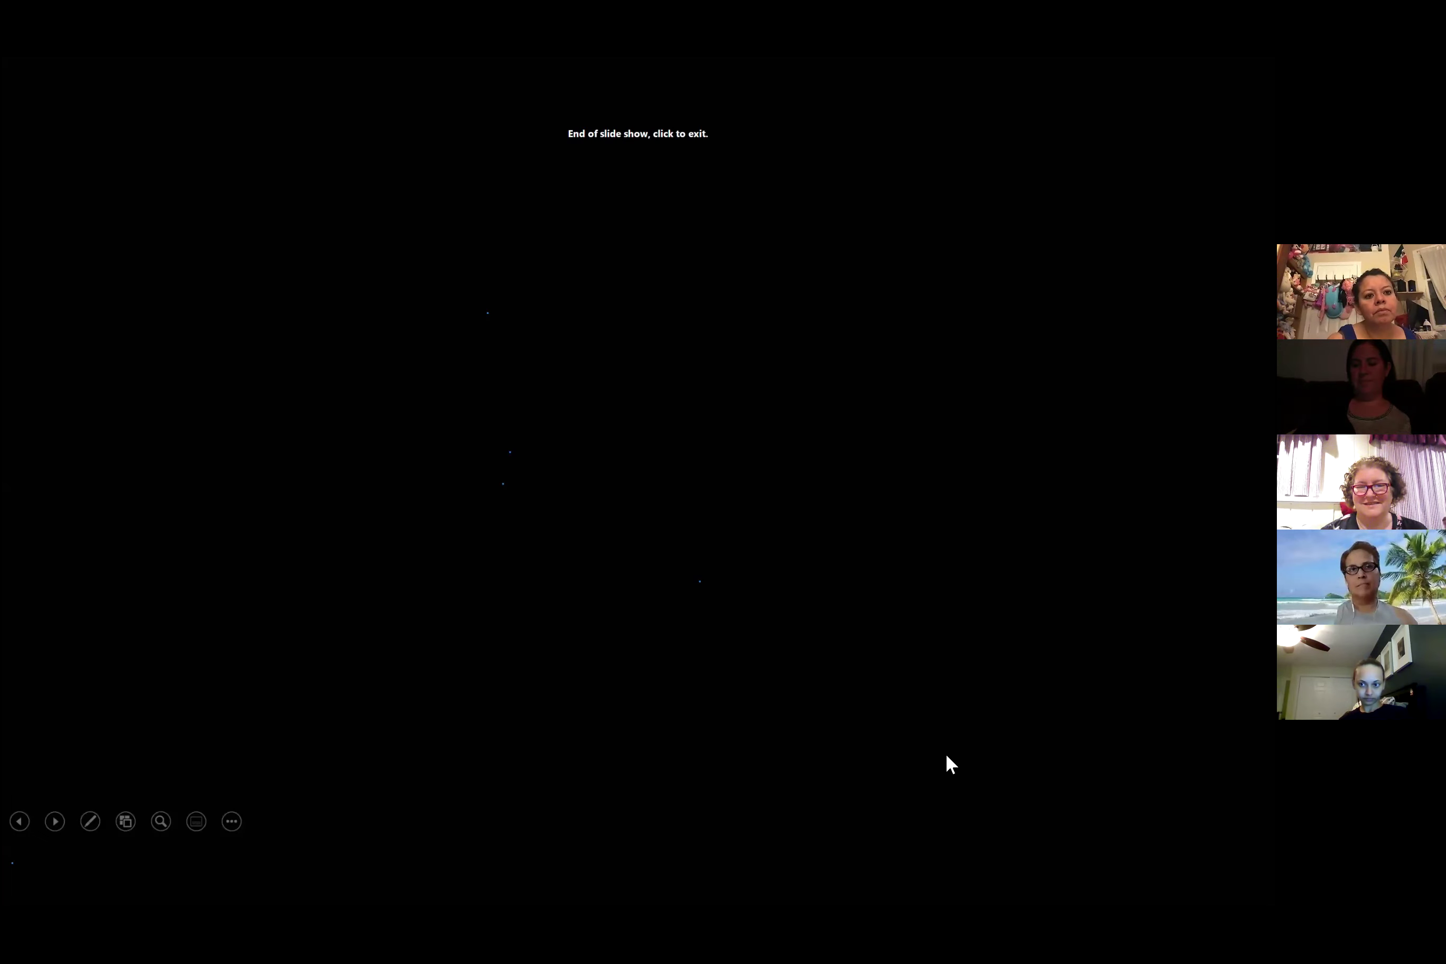
key(Left)
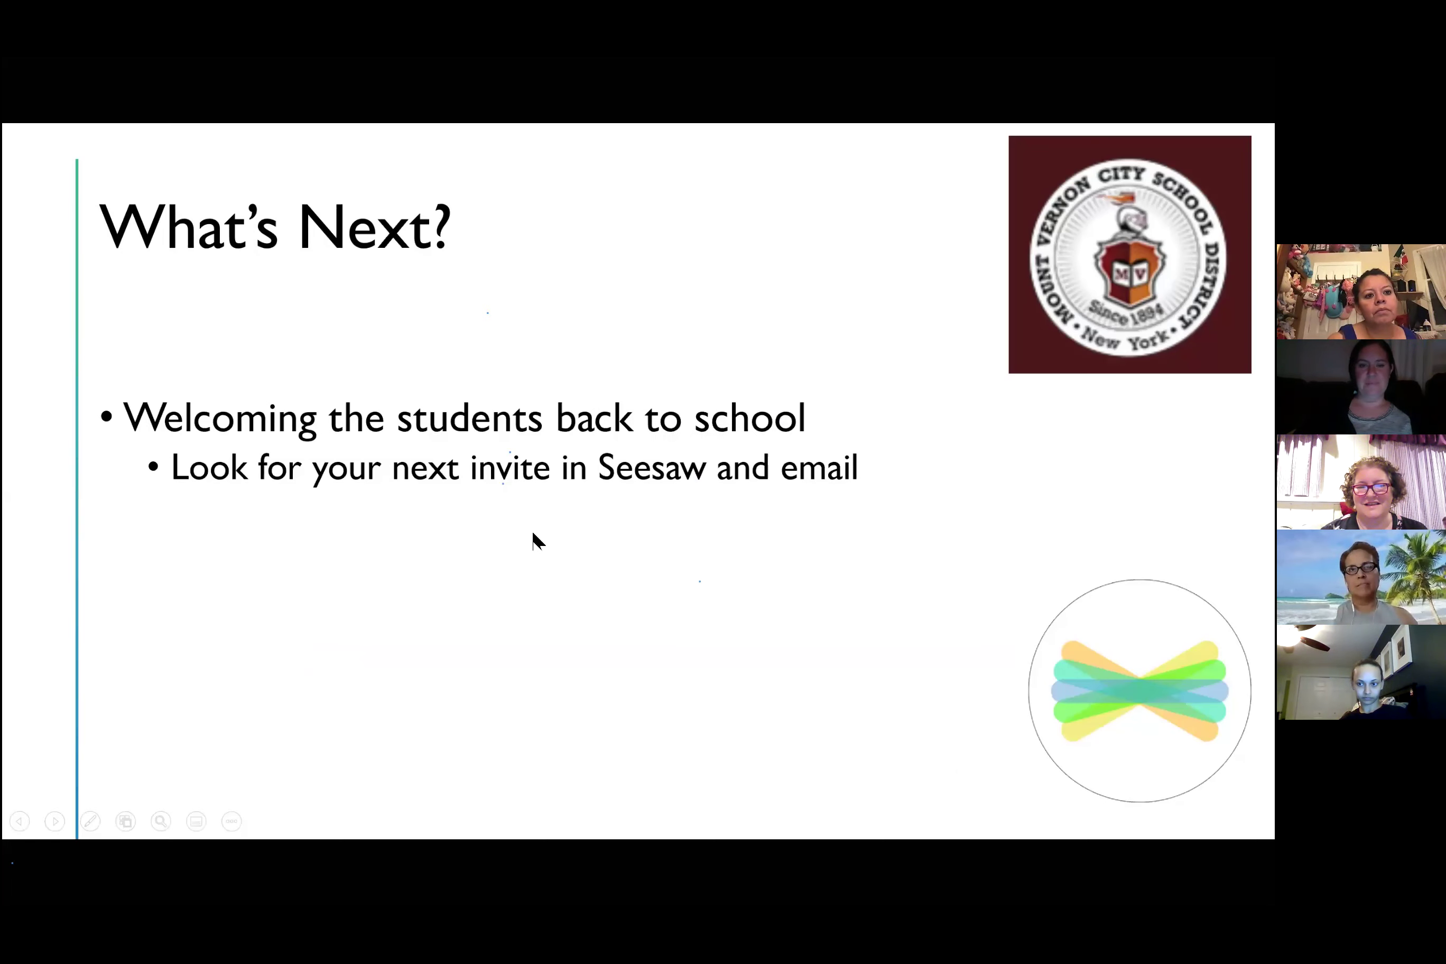